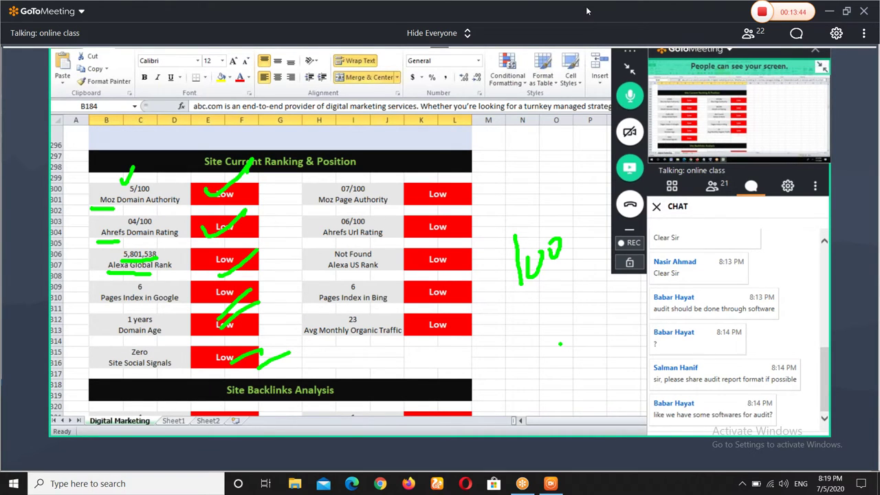
Step: Clear the pen marks from the audit sheet and search Google in the browser for "check moz authority"
key("Escape")
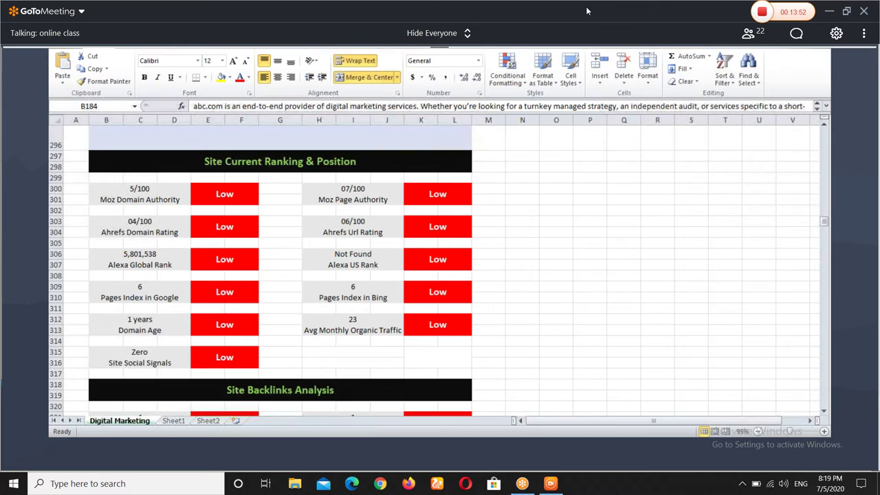
key("alt+Tab")
left_click_drag(347, 115, 57, 120)
type("c")
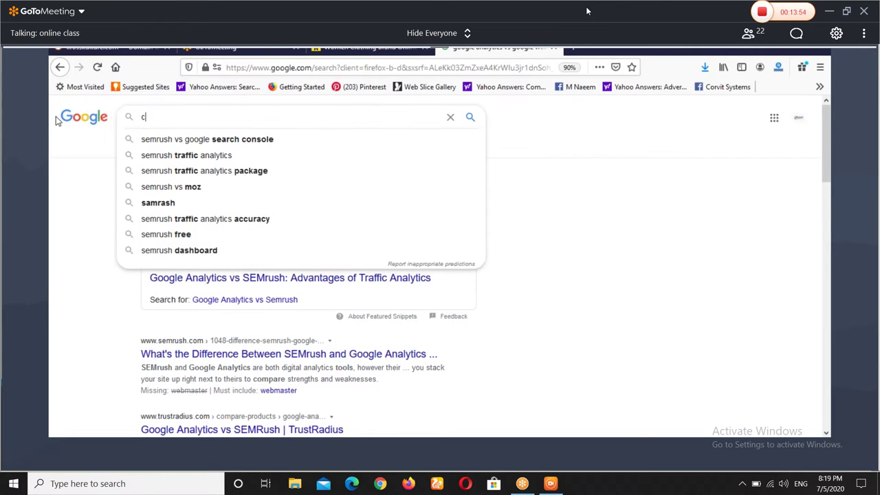
type("heck moz")
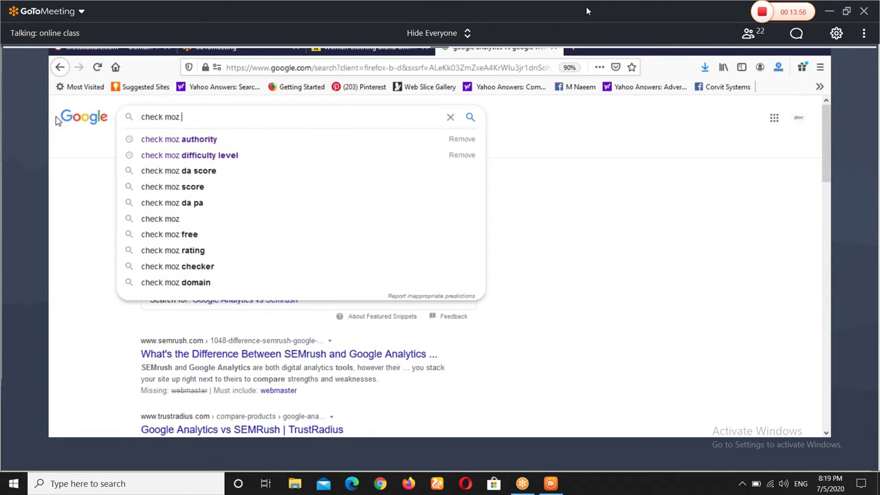
left_click(213, 140)
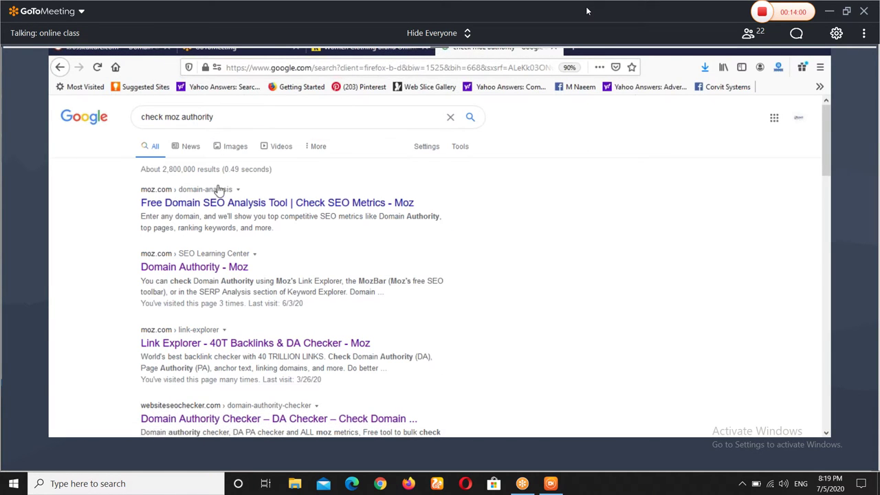
Step: Open Moz's Free Domain SEO Analysis Tool in a new tab and Moz Link Explorer in the current one
right_click(233, 210)
left_click(273, 213)
left_click(210, 342)
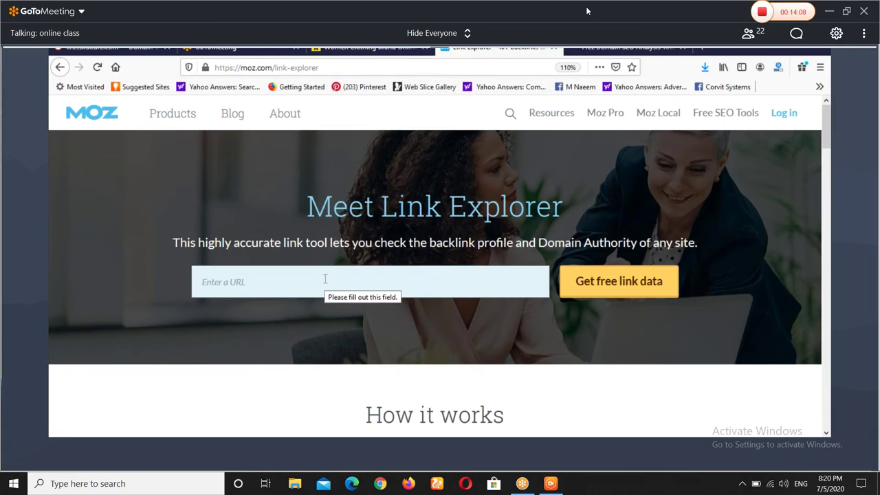
left_click(325, 278)
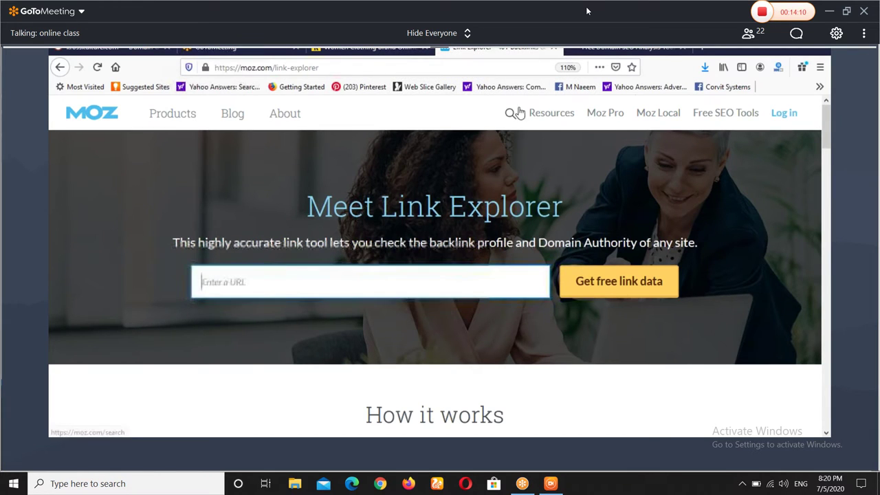
type("www")
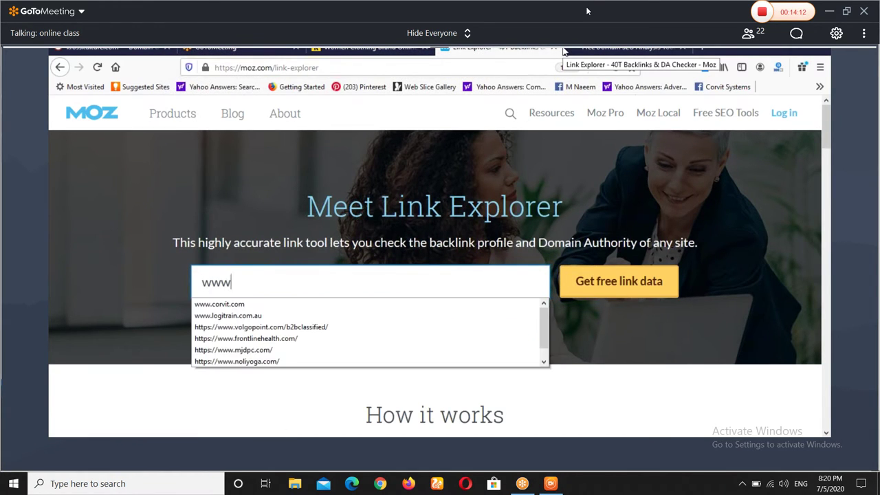
type(".cisco")
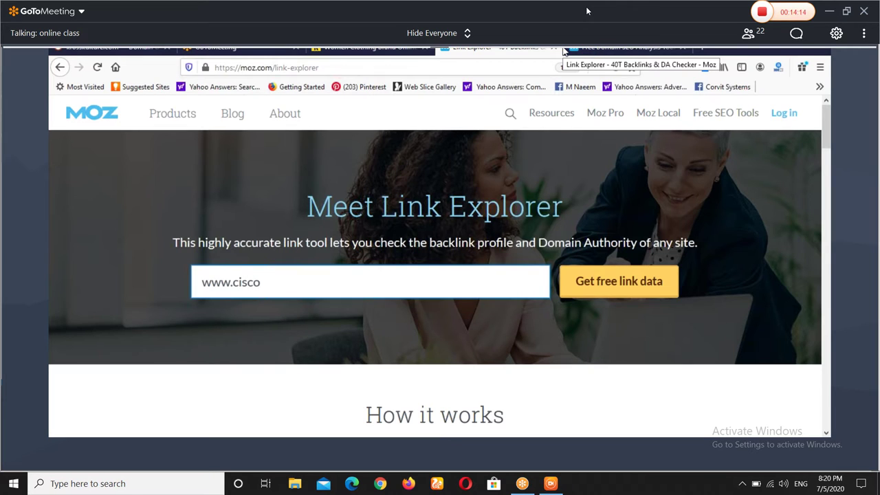
type(".com")
key("Return")
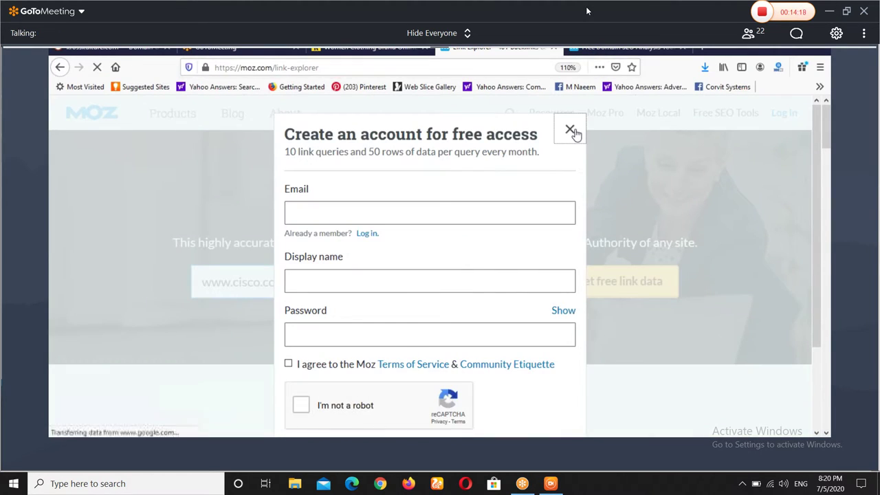
left_click(570, 130)
Step: Look through the features described on Moz's Free Domain SEO Analysis Tool page
left_click(605, 48)
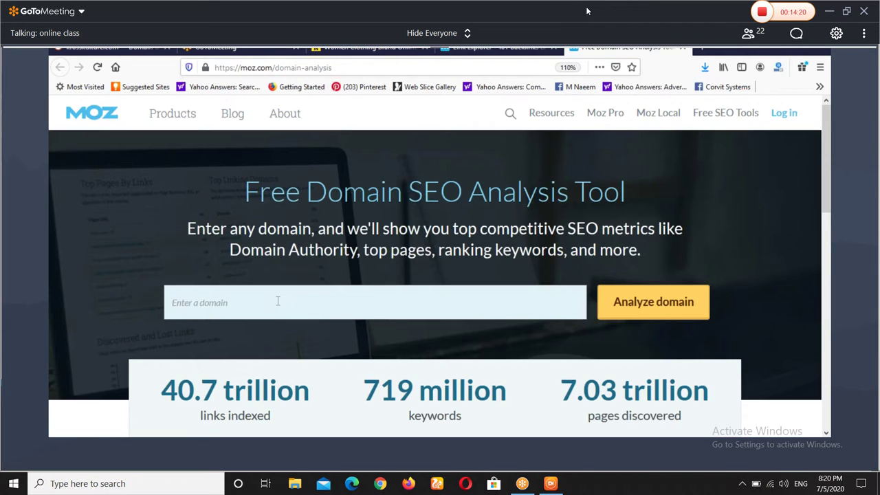
scroll(278, 302, "down", 3)
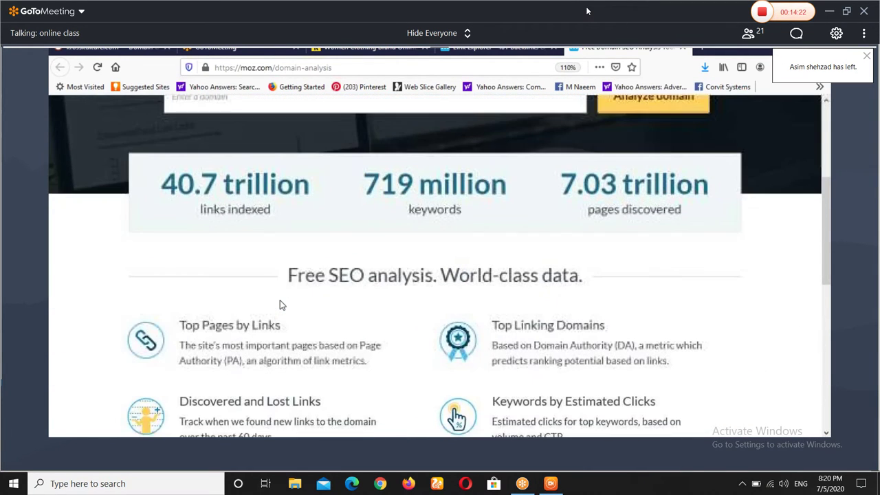
scroll(280, 303, "down", 8)
scroll(288, 303, "up", 7)
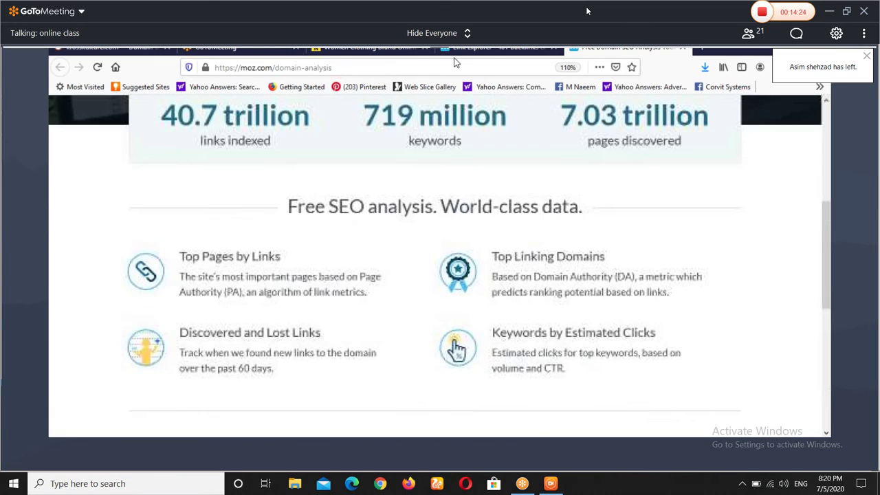
Step: Close both Moz pages and select the "Site Current Ranking & Position" heading in the audit workbook
left_click(553, 48)
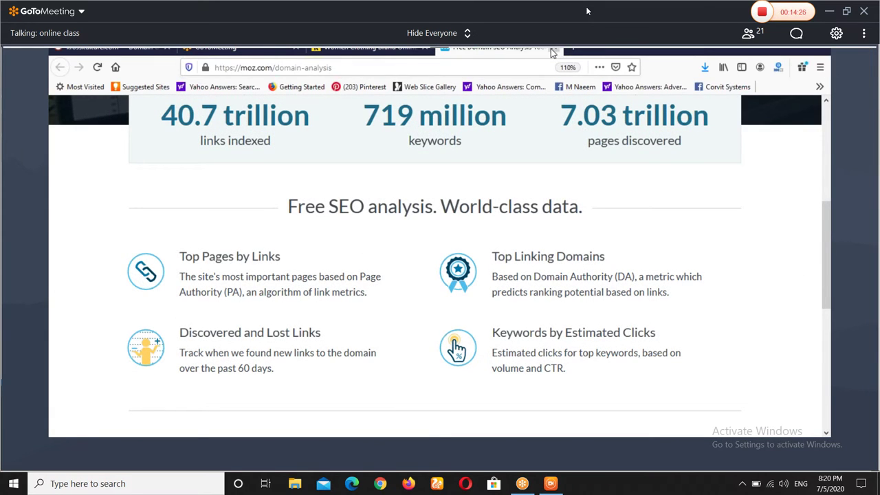
left_click(552, 53)
key("alt+Tab")
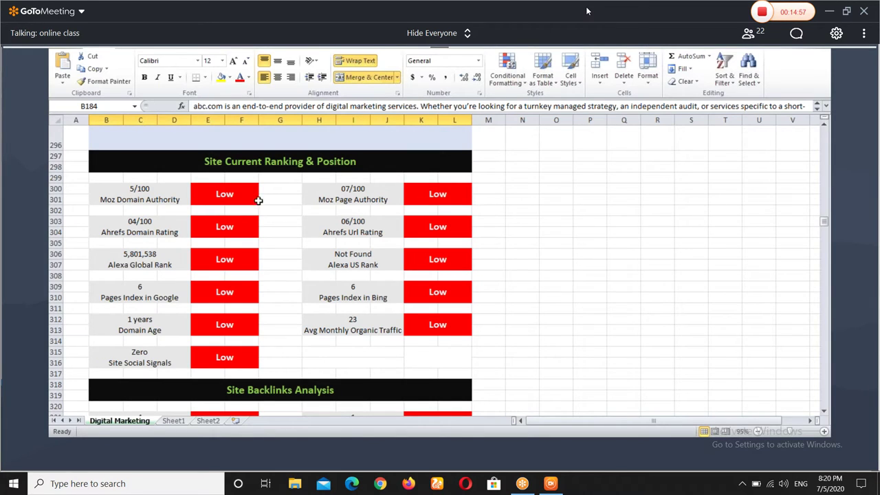
left_click(217, 165)
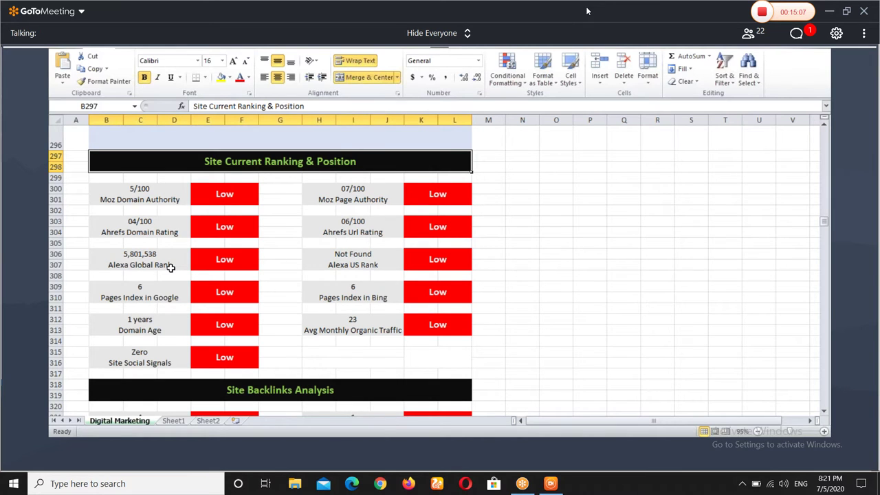
Step: Check the meeting chat for new messages and hide it again
left_click(797, 34)
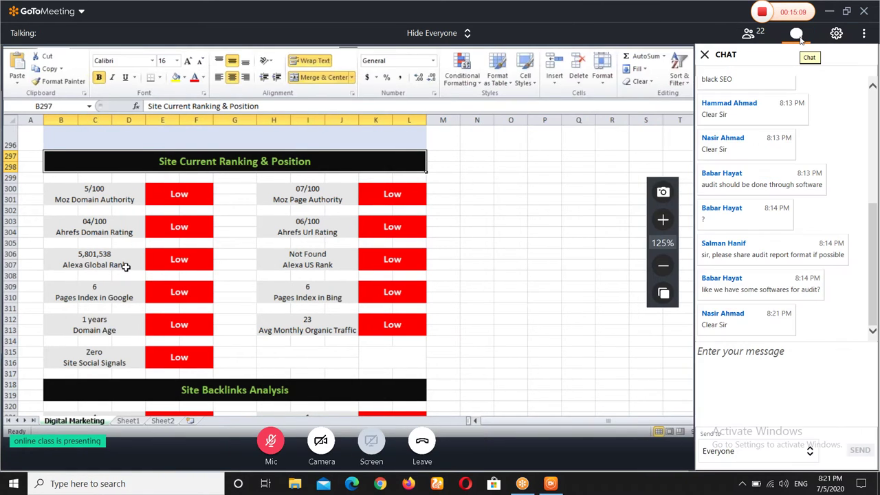
left_click(797, 34)
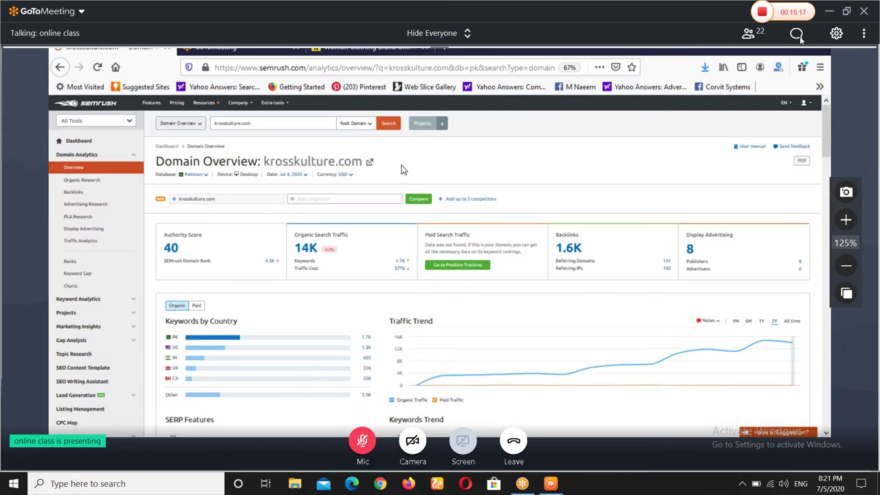
left_click(798, 38)
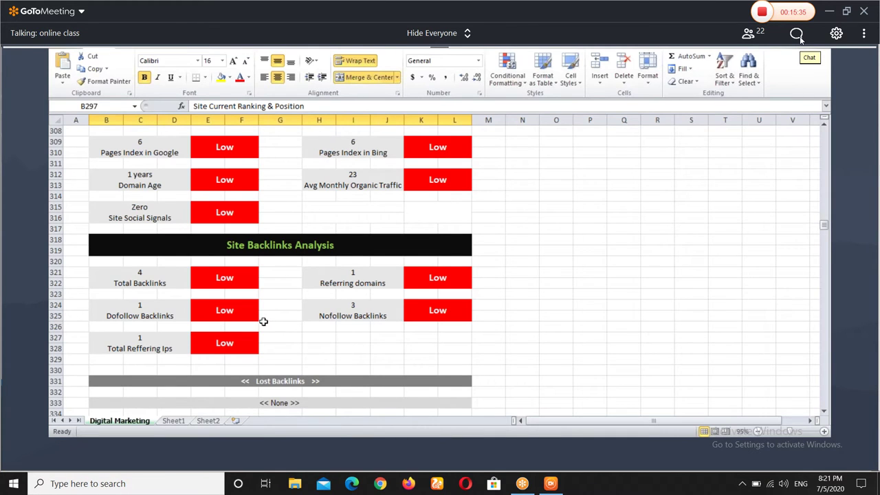
left_click(797, 36)
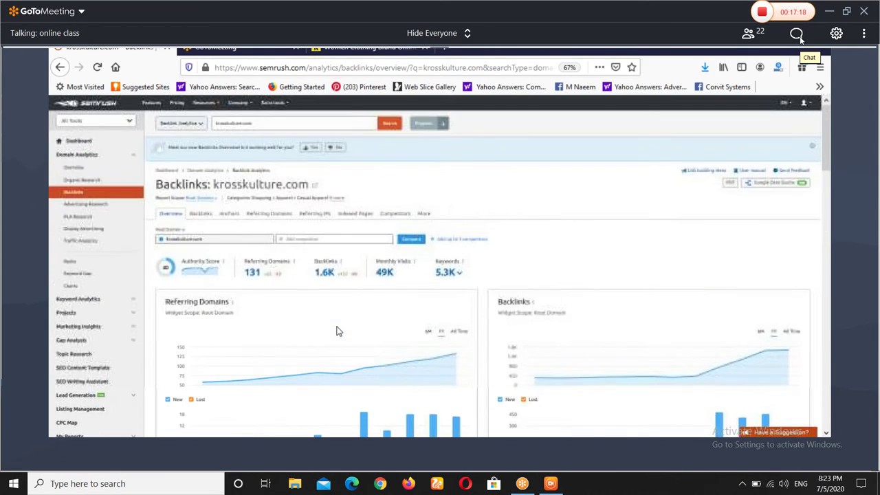
Step: Open the detailed backlinks report for krosskulture.com in Semrush and look through it
left_click(324, 277)
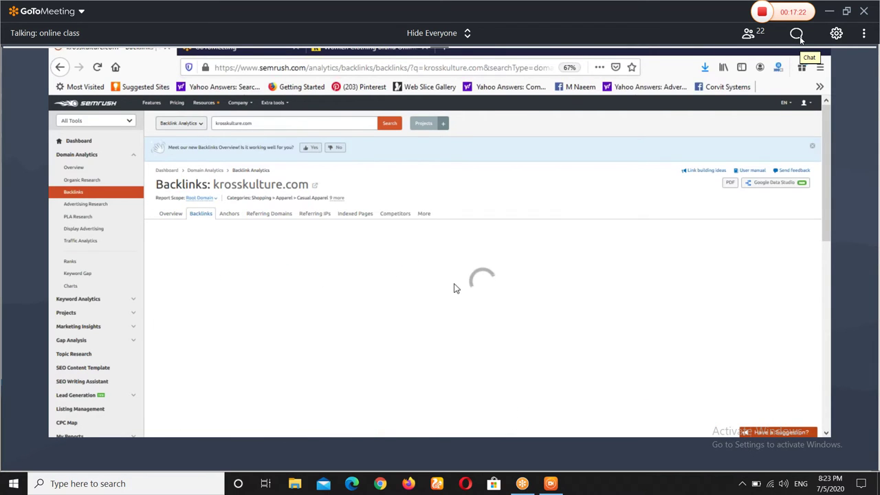
scroll(455, 284, "down", 3)
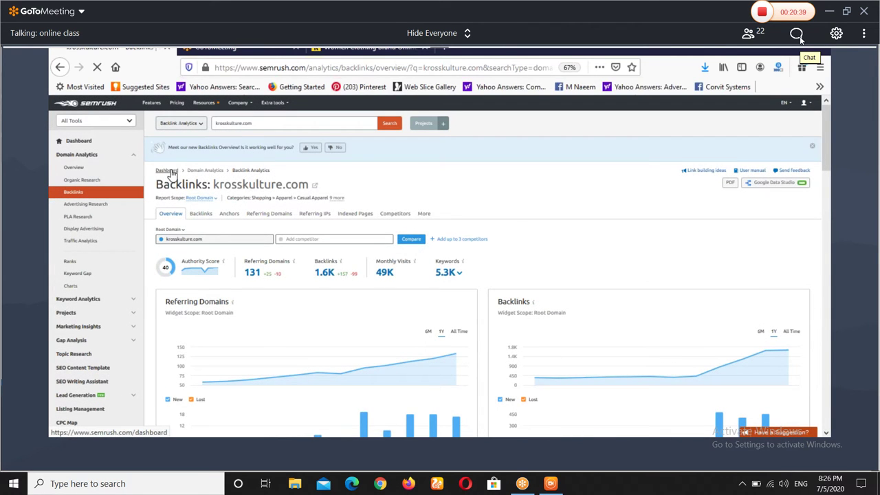
Step: Copy the krosskulture.com address from its website and look up its domain overview from the Semrush dashboard
left_click(167, 171)
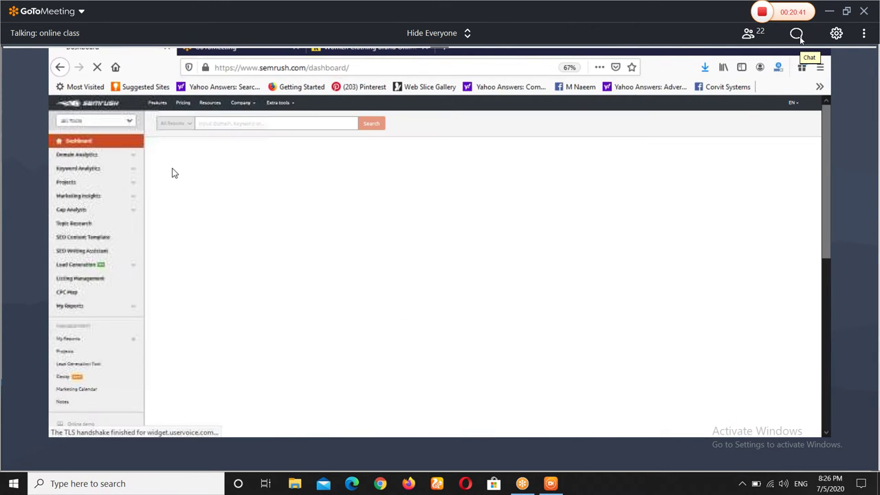
left_click(356, 49)
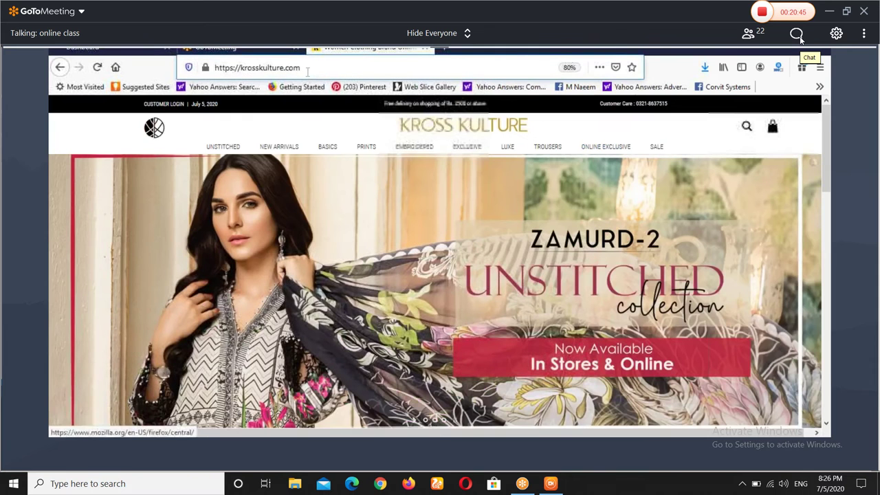
left_click(253, 67)
key("ctrl+c")
left_click(82, 47)
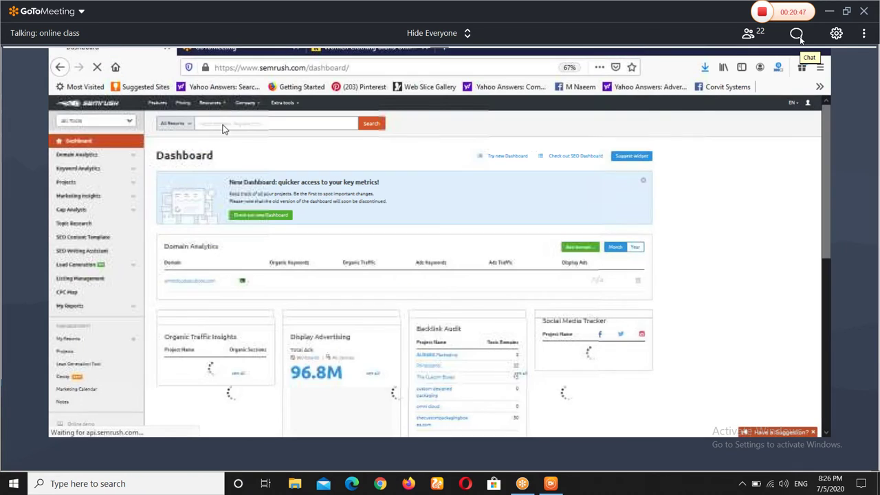
left_click(224, 123)
key("ctrl+v")
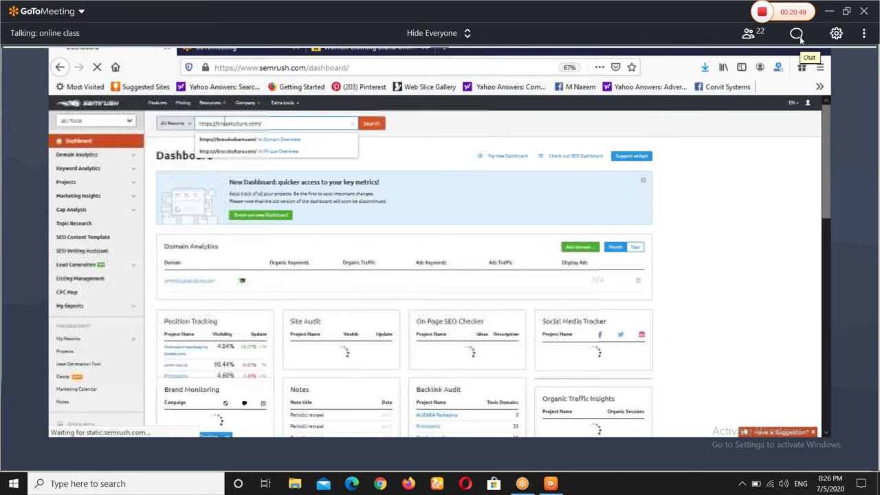
key("Return")
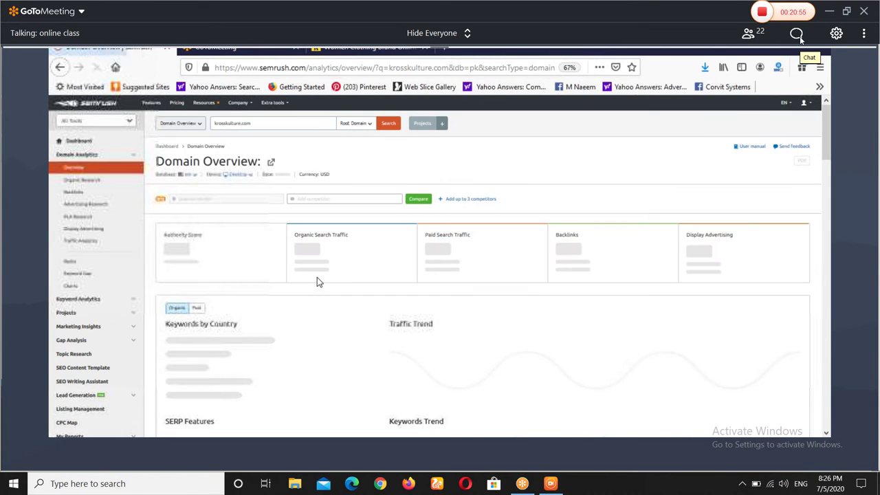
Step: Review the Semrush domain overview of krosskulture.com, including its traffic, keyword and backlink sections
scroll(317, 282, "down", 3)
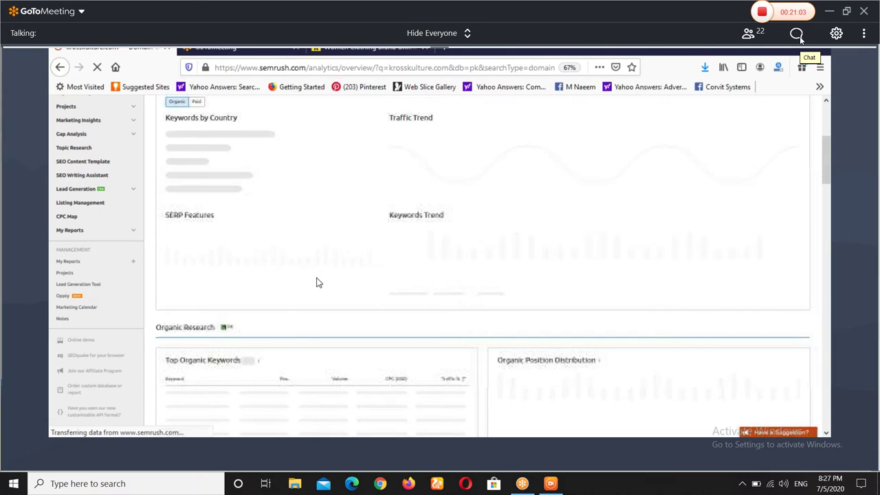
scroll(316, 282, "up", 3)
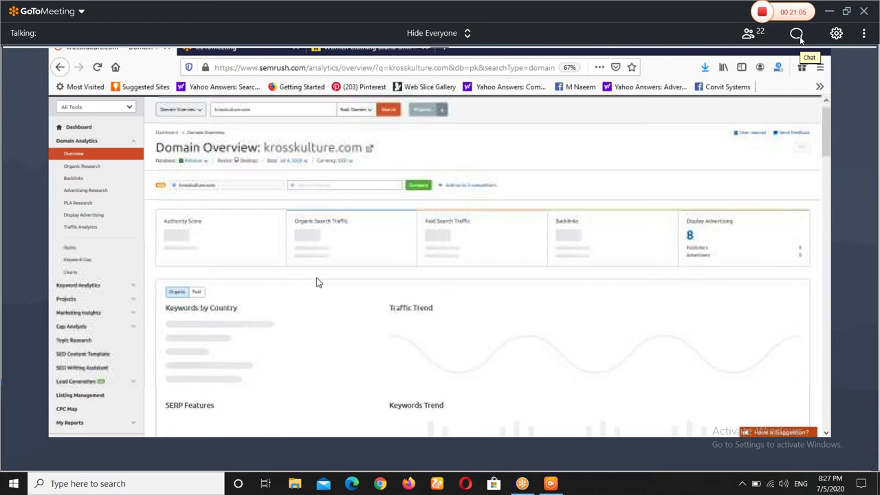
scroll(317, 282, "up", 1)
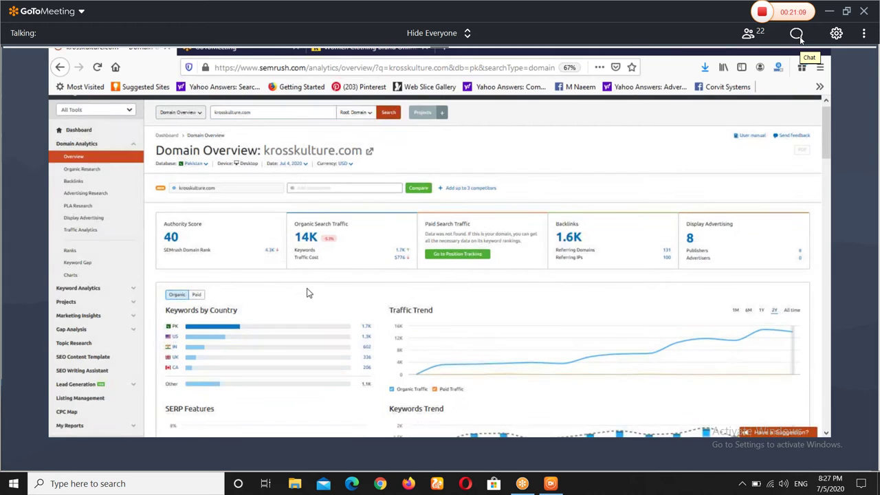
scroll(304, 291, "down", 5)
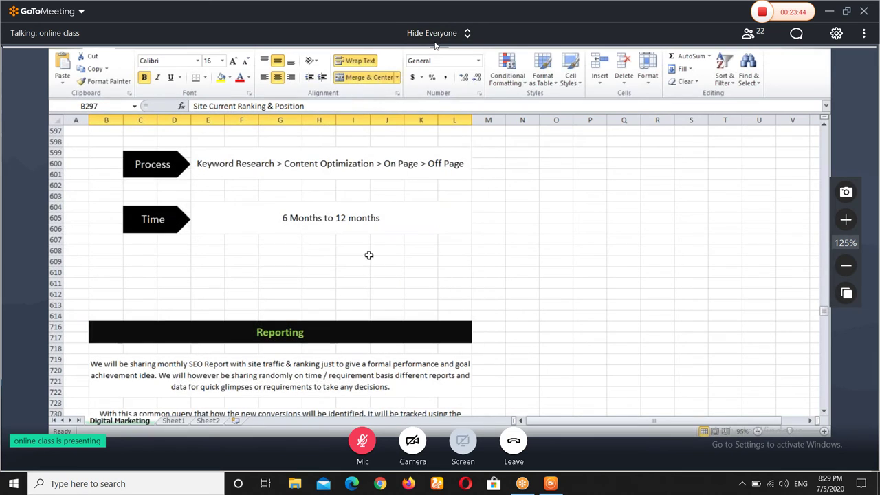
Step: Read the latest class messages in the meeting chat, hide the chat, and reopen it for further messages
mouse_move(435, 48)
left_mouse_down()
mouse_move(439, 108)
mouse_move(443, 3)
left_mouse_up()
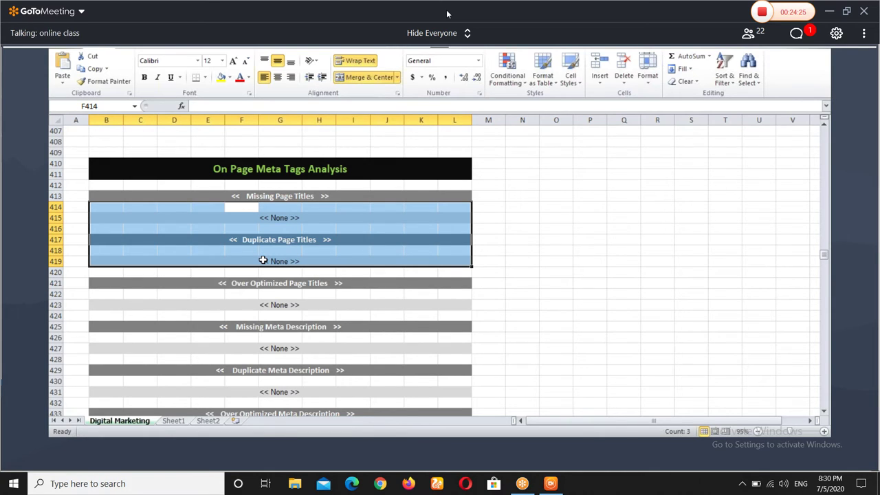
mouse_move(755, 190)
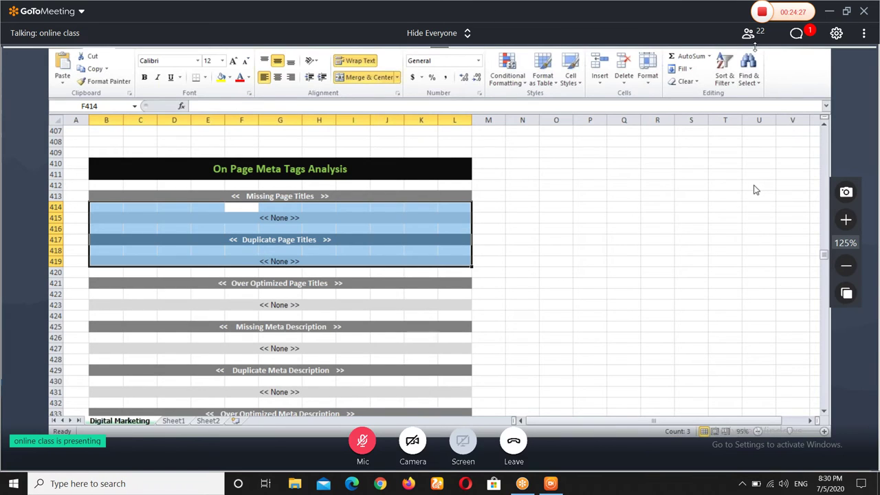
left_click(798, 34)
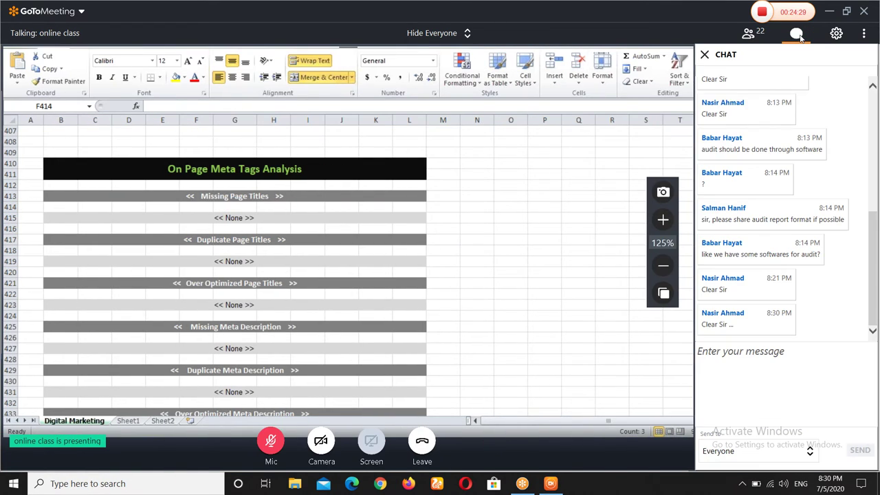
left_click(798, 36)
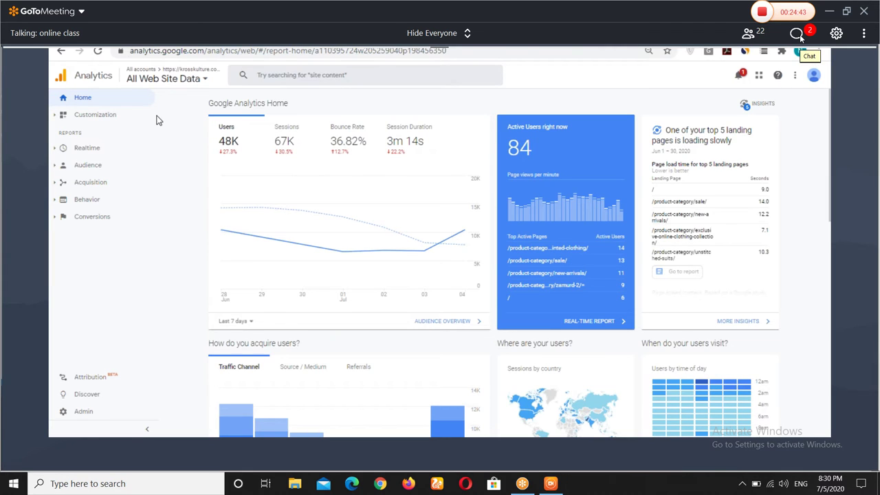
left_click(798, 35)
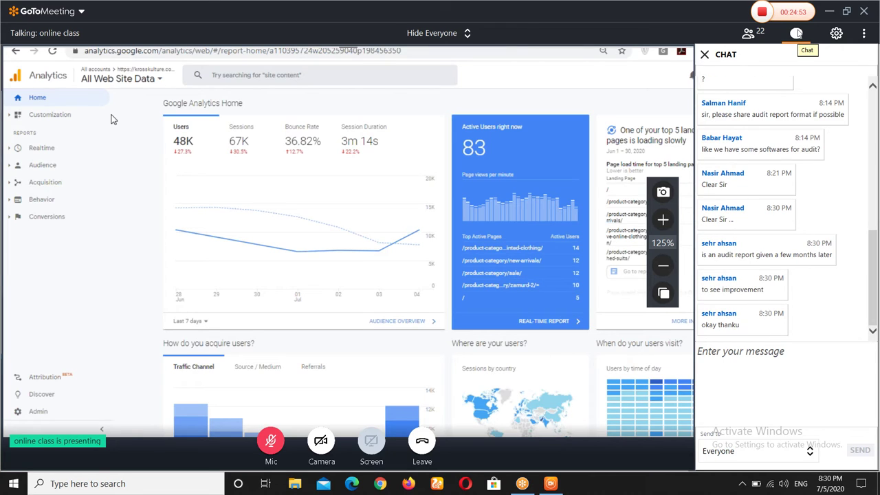
Step: Circle the active users count on Google Analytics Home in red and check the meeting chat for new messages
left_click(796, 33)
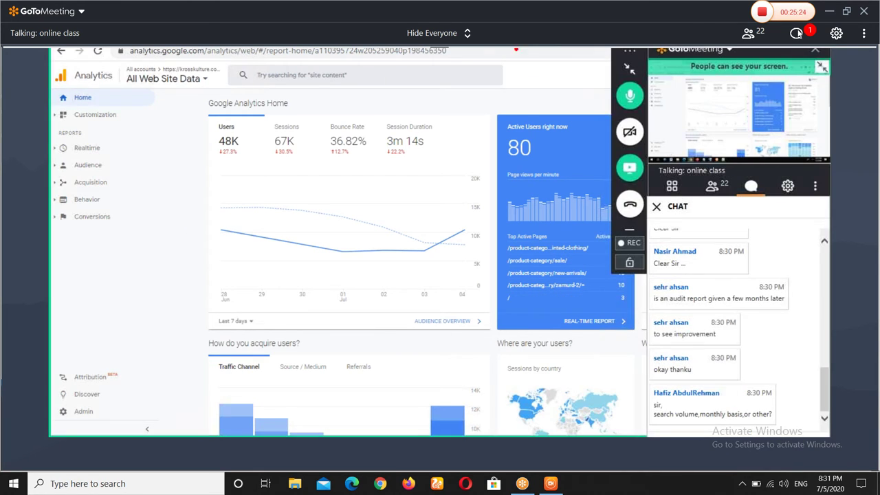
mouse_move(492, 107)
left_mouse_down()
mouse_move(488, 117)
mouse_move(543, 150)
mouse_move(506, 102)
left_mouse_up()
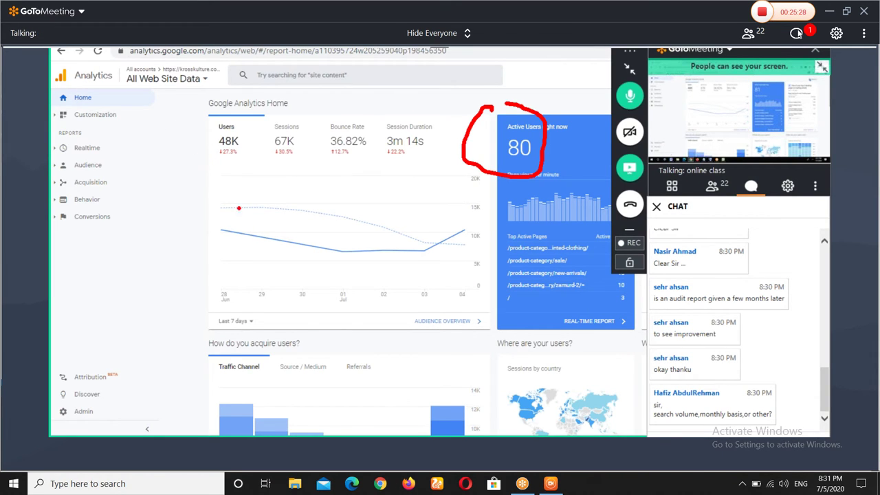
left_click(796, 33)
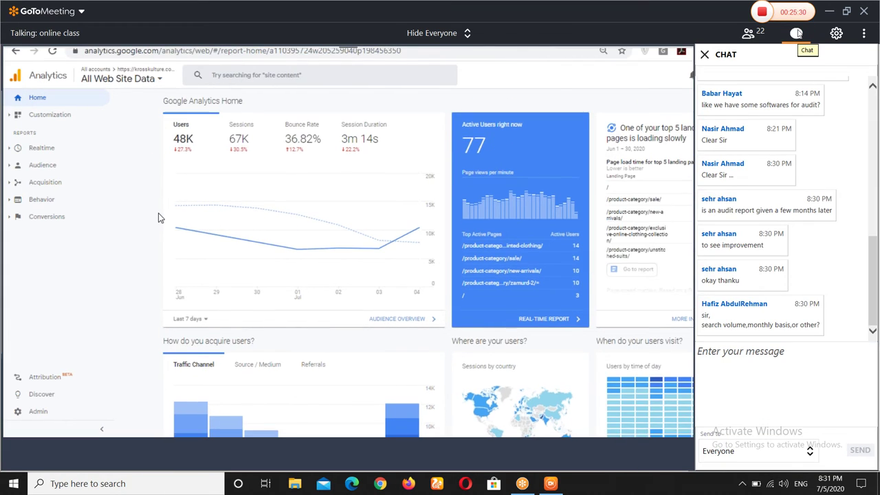
left_click(796, 33)
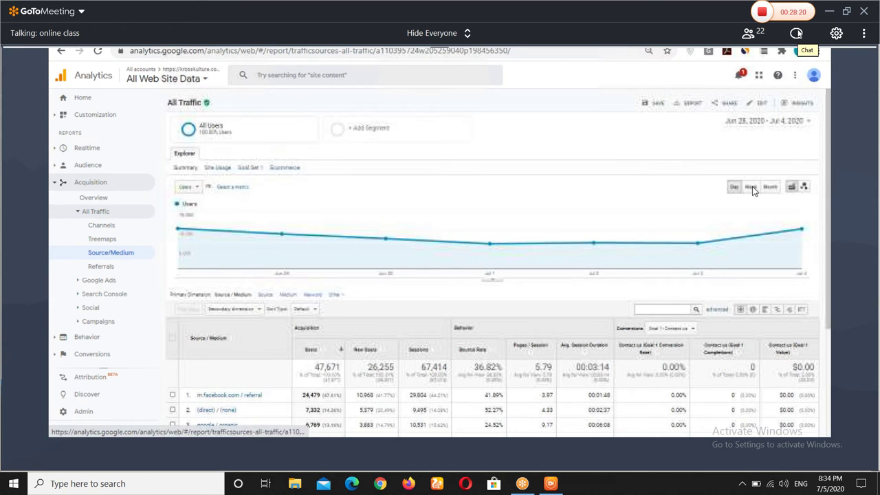
Step: Mark the source/medium list, its m.facebook.com and google / organic rows, and the bounce rate column in red on the All Traffic report
scroll(437, 245, "down", 3)
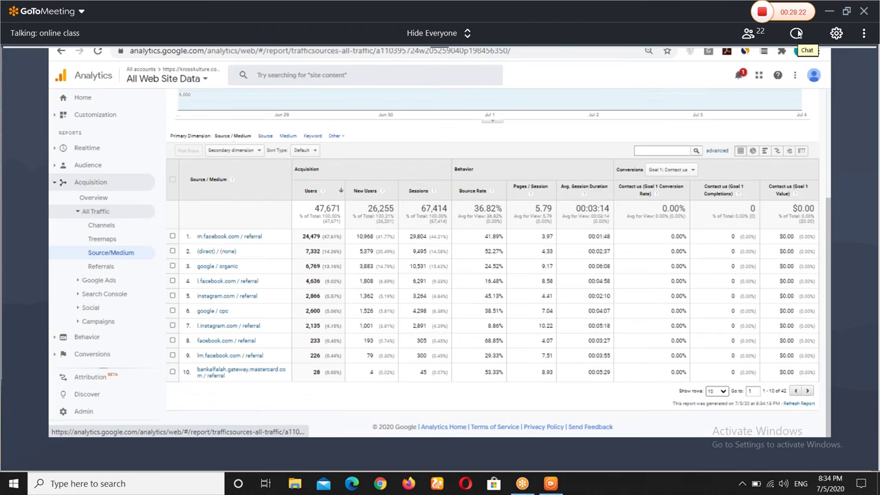
mouse_move(174, 220)
left_mouse_down()
mouse_move(172, 347)
mouse_move(291, 253)
mouse_move(272, 213)
mouse_move(229, 211)
mouse_move(258, 198)
left_mouse_up()
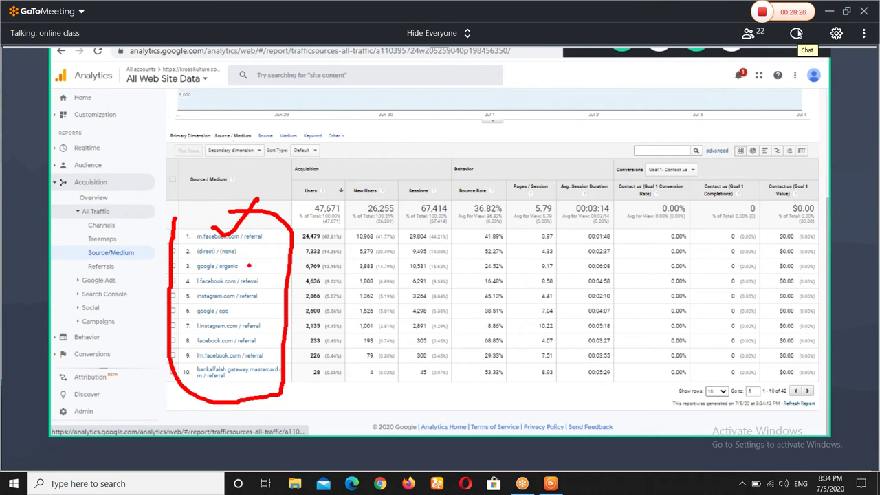
left_click_drag(246, 263, 259, 250)
mouse_move(456, 154)
left_mouse_down()
mouse_move(458, 194)
mouse_move(447, 226)
mouse_move(488, 228)
mouse_move(509, 172)
mouse_move(502, 164)
left_mouse_up()
left_click(464, 159)
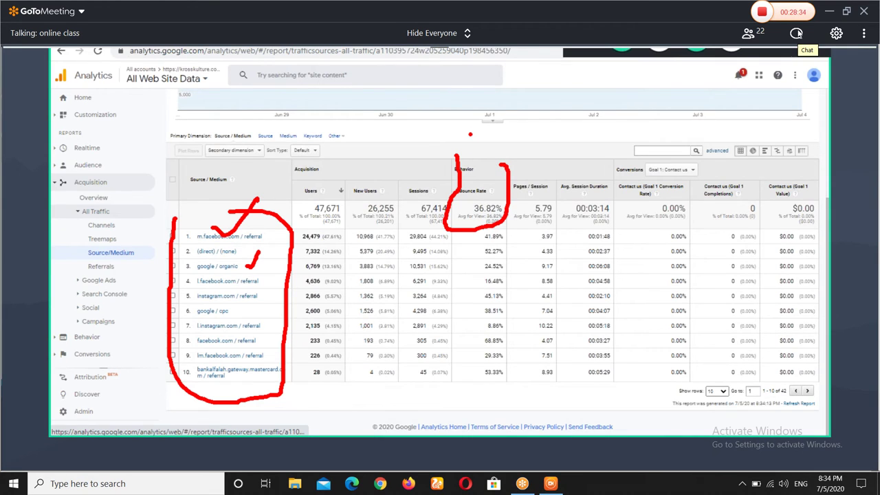
mouse_move(474, 122)
left_mouse_down()
mouse_move(480, 161)
mouse_move(492, 153)
left_mouse_up()
left_click_drag(517, 124, 510, 146)
left_click(500, 127)
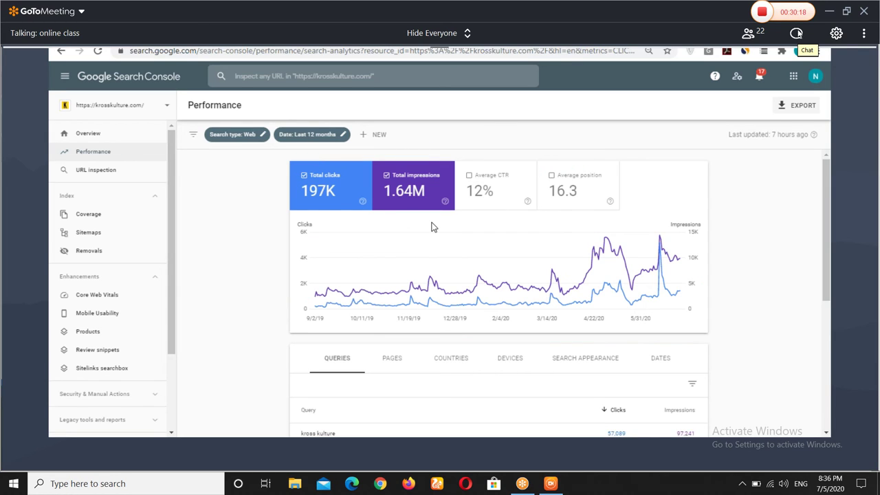
Step: Show only average position in the Search Console performance chart and look at the date range options without changing them
left_click(581, 192)
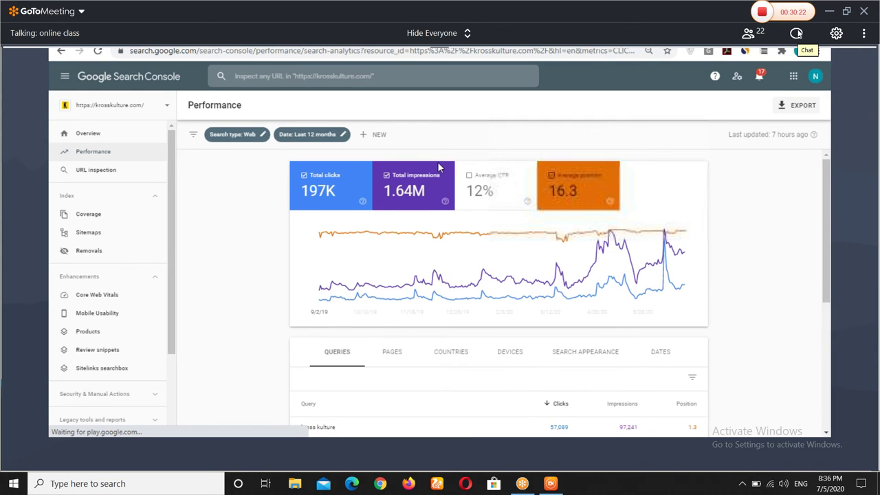
left_click(386, 176)
left_click(305, 174)
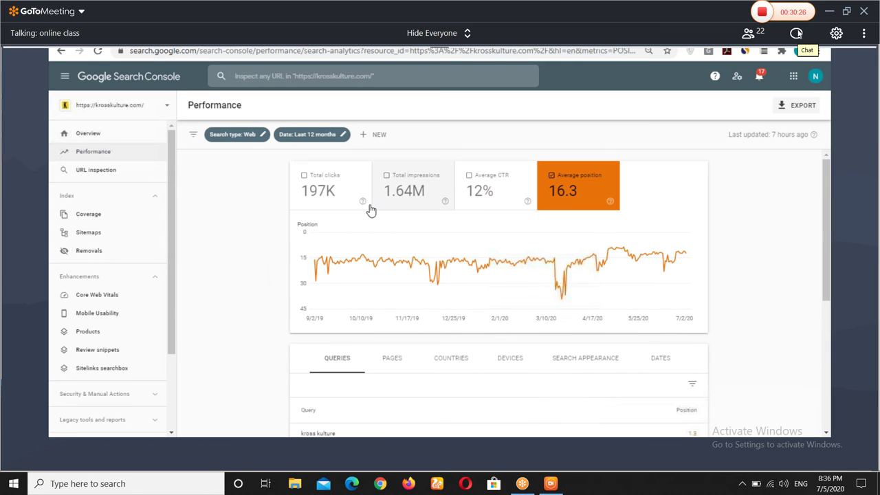
left_click(304, 137)
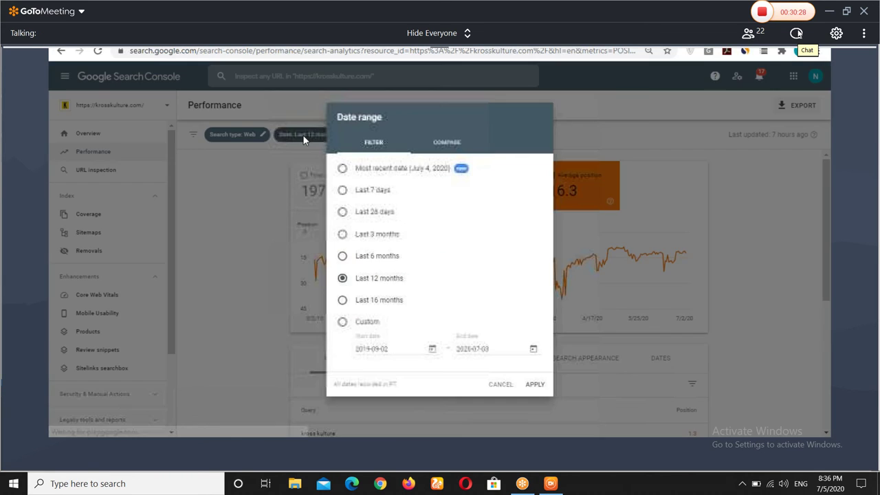
left_click(305, 172)
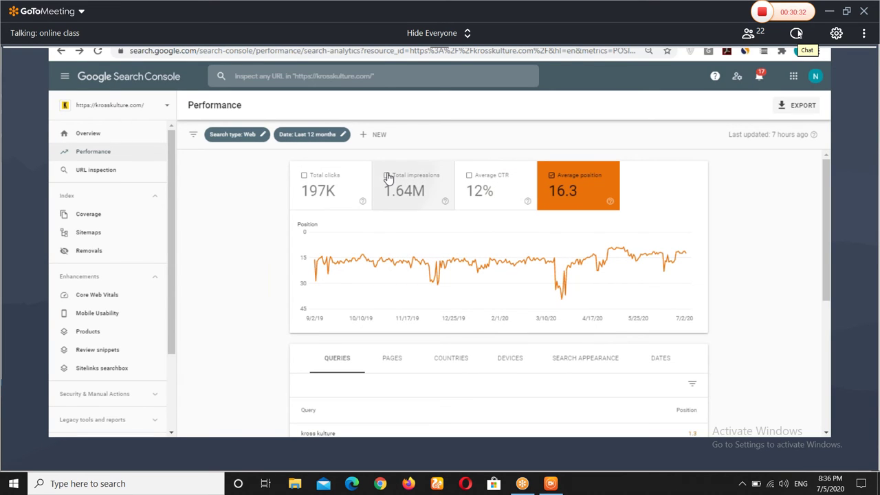
Step: Switch the performance chart to total impressions only and sketch a rising and a falling trend line across it
left_click(426, 182)
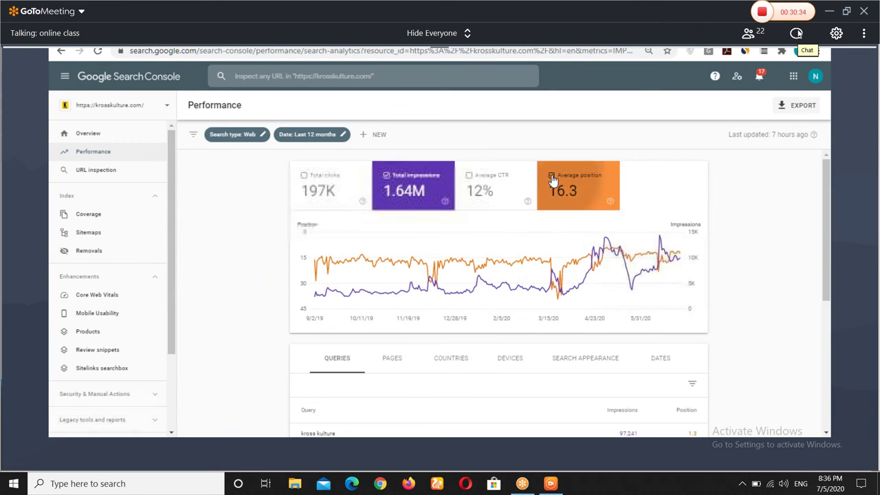
left_click(552, 180)
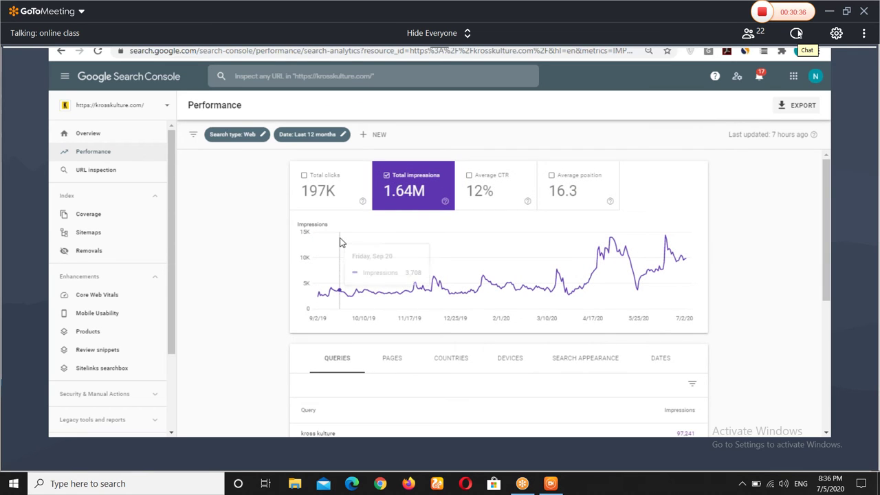
mouse_move(308, 314)
left_mouse_down()
mouse_move(538, 296)
mouse_move(672, 253)
left_mouse_up()
left_click(344, 234)
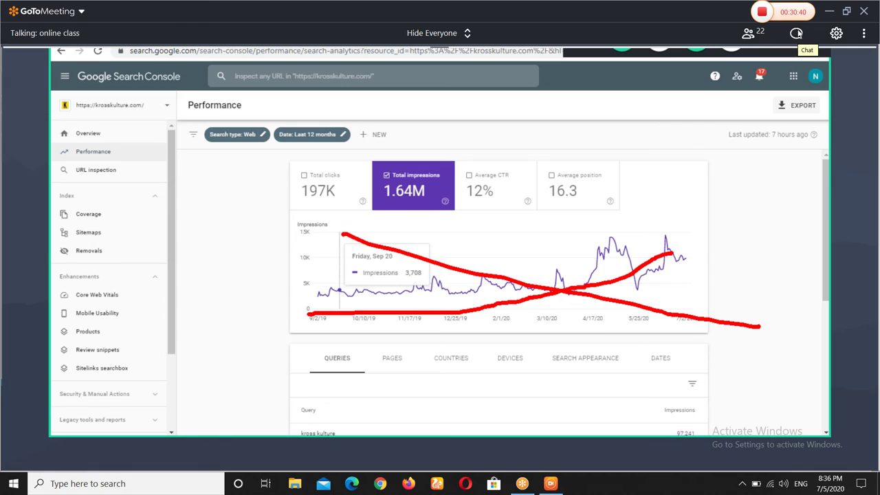
left_click(756, 321)
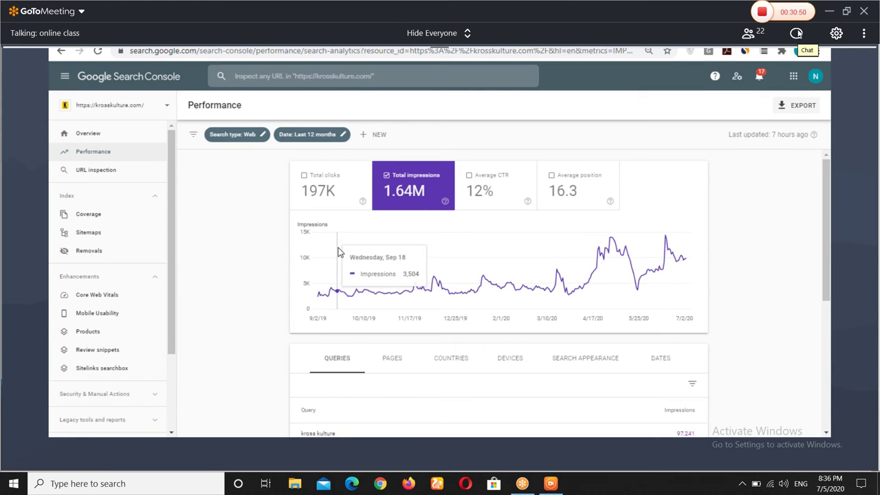
Step: Open the Coverage report's "Submitted URL marked 'noindex'" error, view its example URLs and annotate the page
left_click(88, 219)
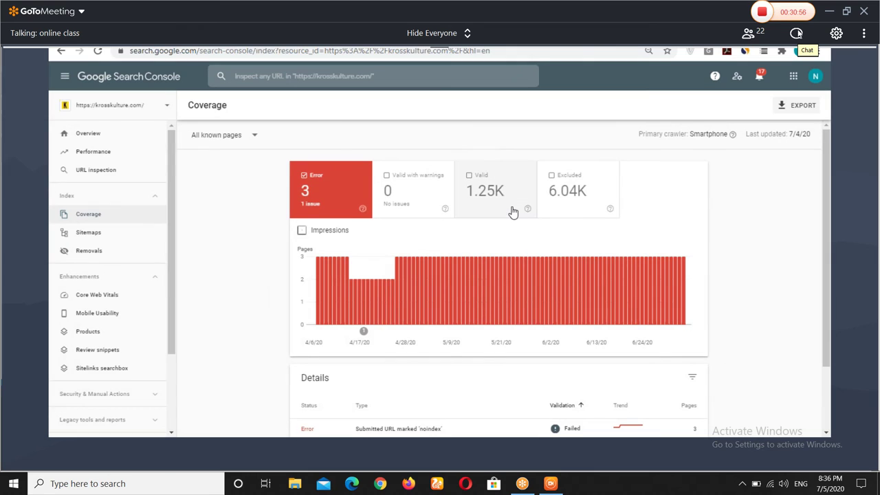
scroll(426, 369, "down", 2)
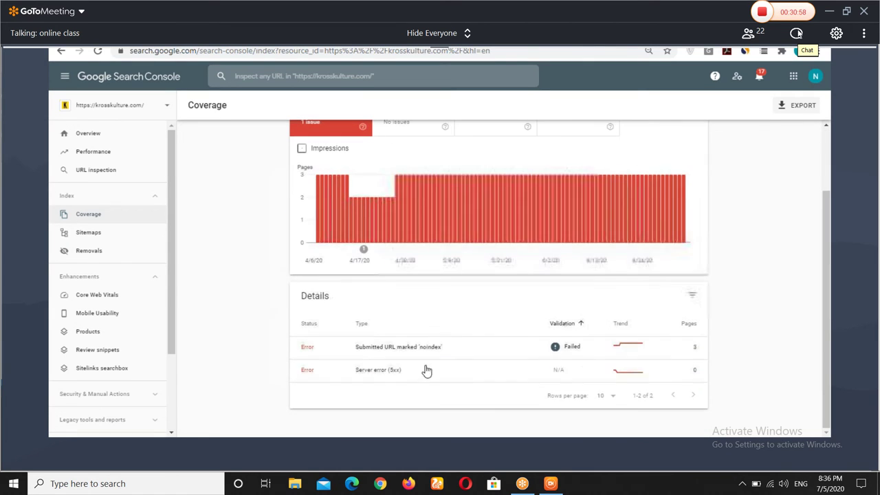
left_click(428, 354)
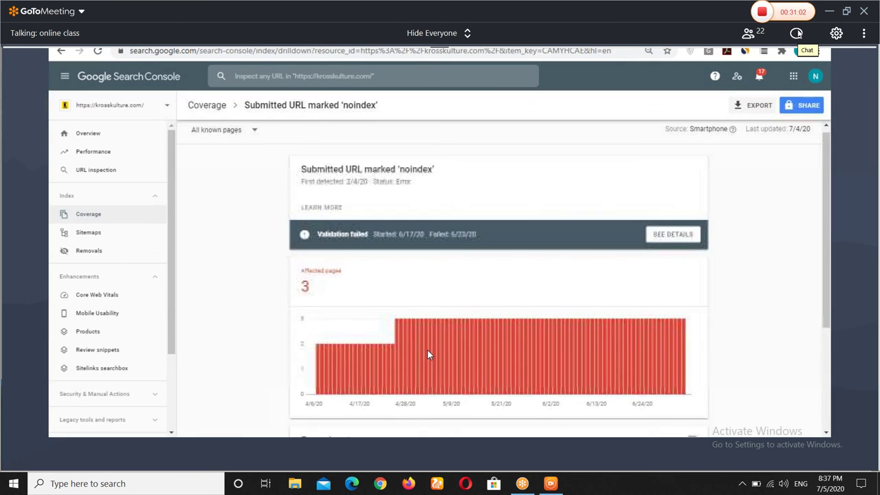
scroll(427, 354, "down", 3)
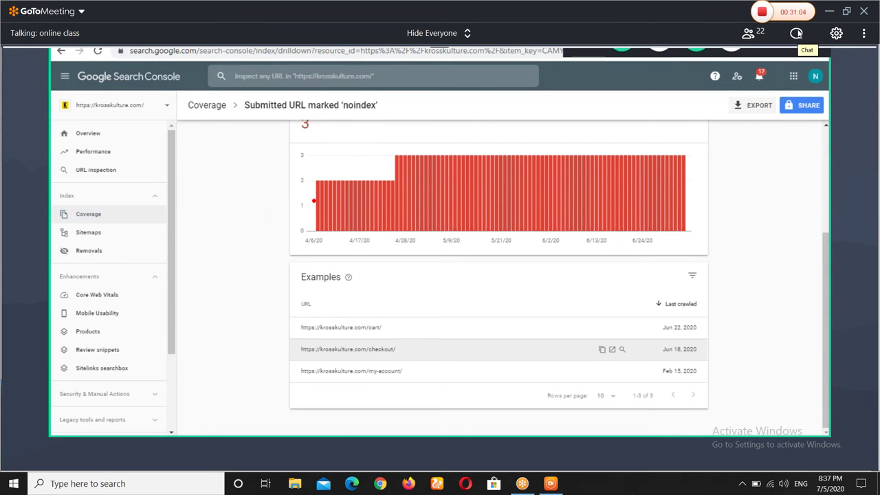
mouse_move(258, 73)
left_mouse_down()
mouse_move(233, 145)
mouse_move(308, 411)
mouse_move(681, 174)
mouse_move(371, 93)
mouse_move(247, 77)
left_mouse_up()
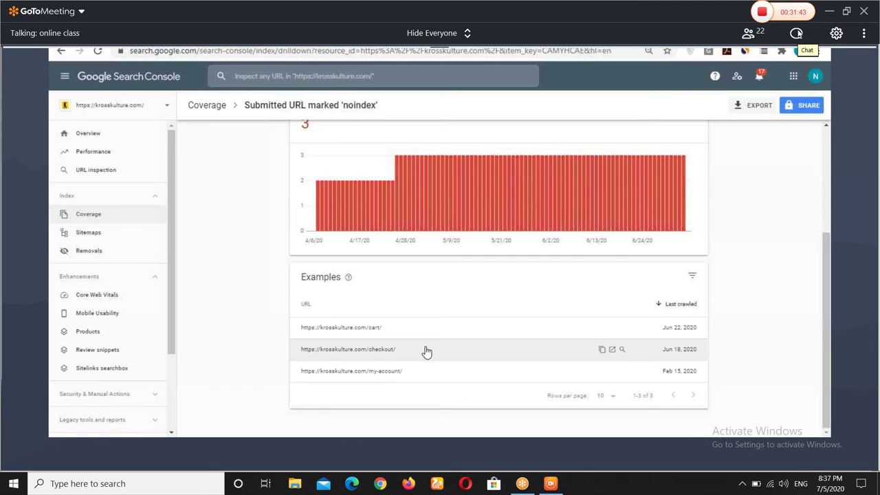
Step: Open the Links report in Search Console and mark the External links heading with freehand strokes
left_click(97, 155)
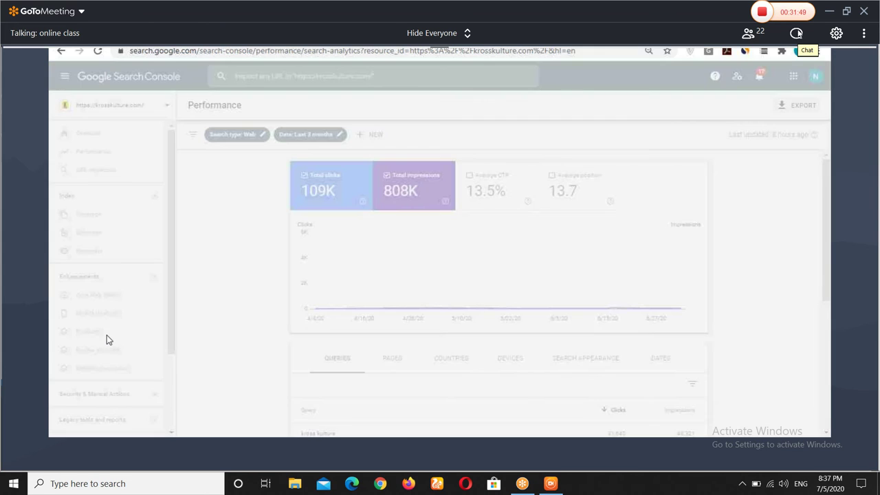
scroll(103, 344, "down", 2)
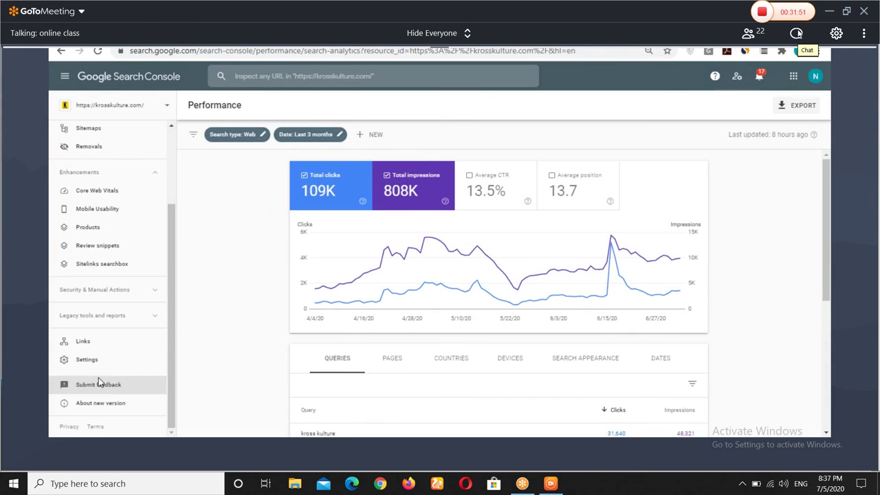
left_click(82, 343)
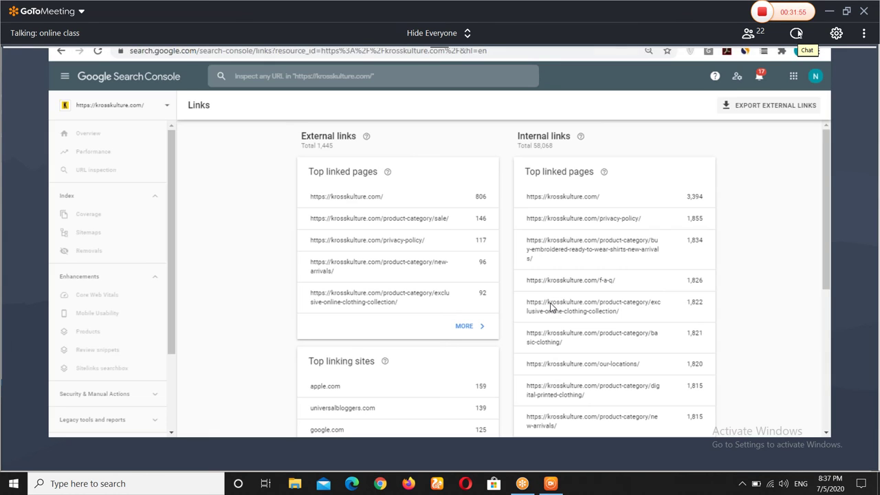
mouse_move(296, 112)
left_mouse_down()
mouse_move(451, 86)
mouse_move(361, 96)
left_mouse_up()
left_click_drag(417, 149, 351, 146)
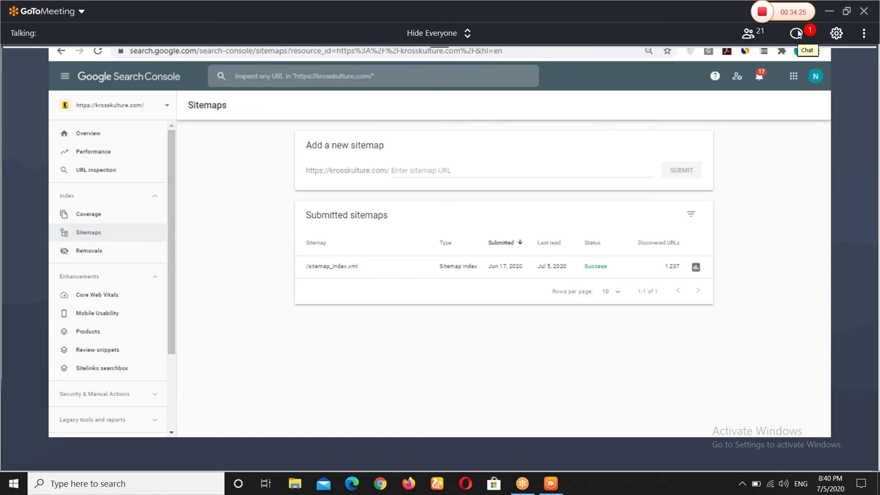
Step: Read the new meeting chat messages while the Sitemaps report is presented, hiding the chat after each check
left_click(796, 33)
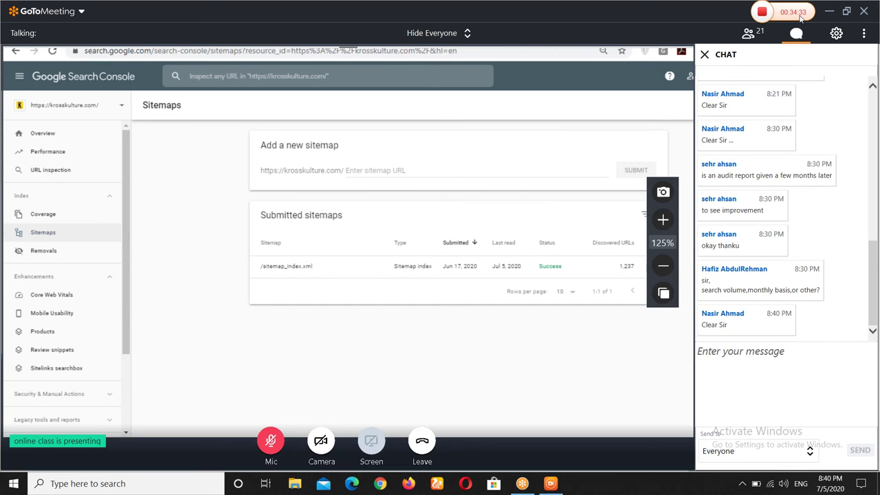
left_click(796, 34)
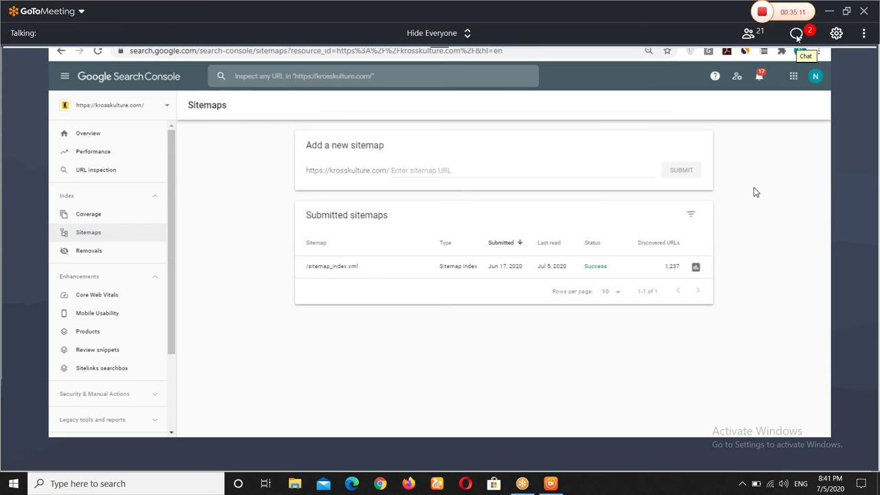
left_click(796, 34)
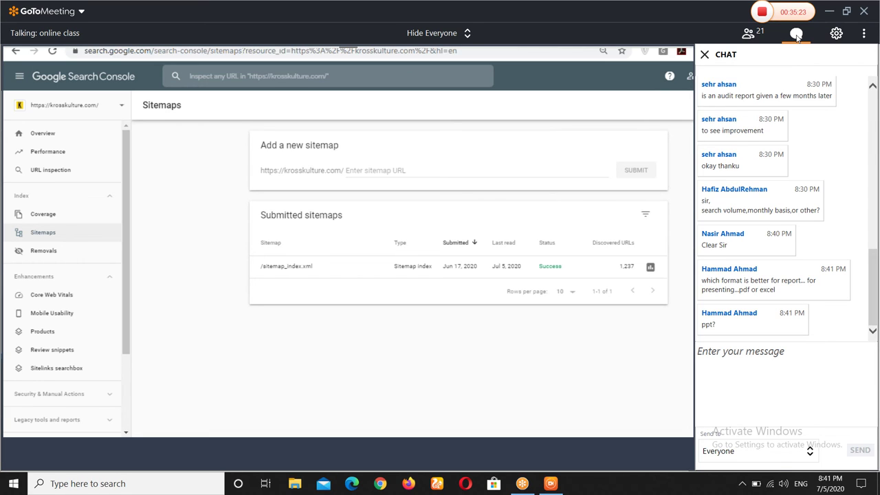
left_click(797, 34)
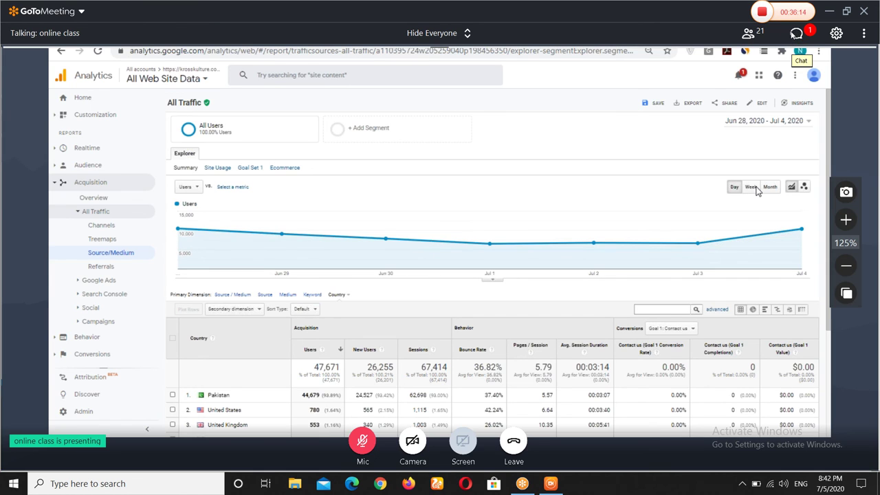
Step: Check the meeting chat repeatedly for new messages during the All Traffic by country presentation and hide it again
left_click(796, 34)
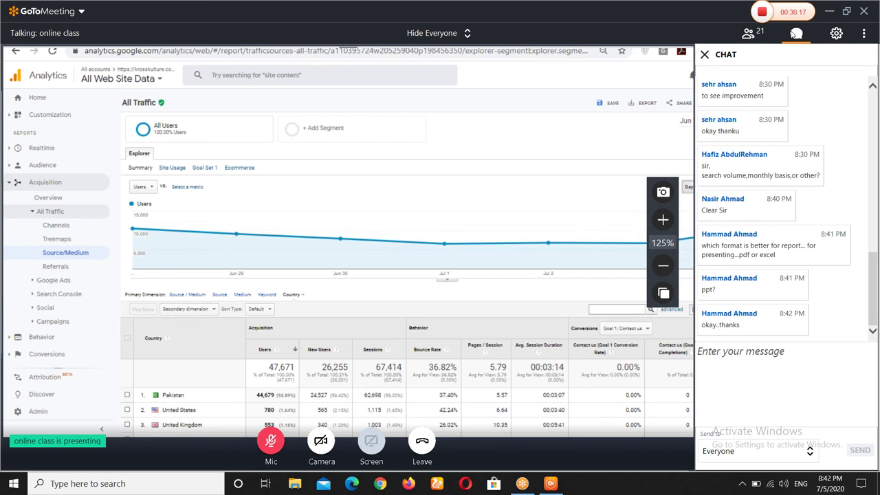
left_click(796, 36)
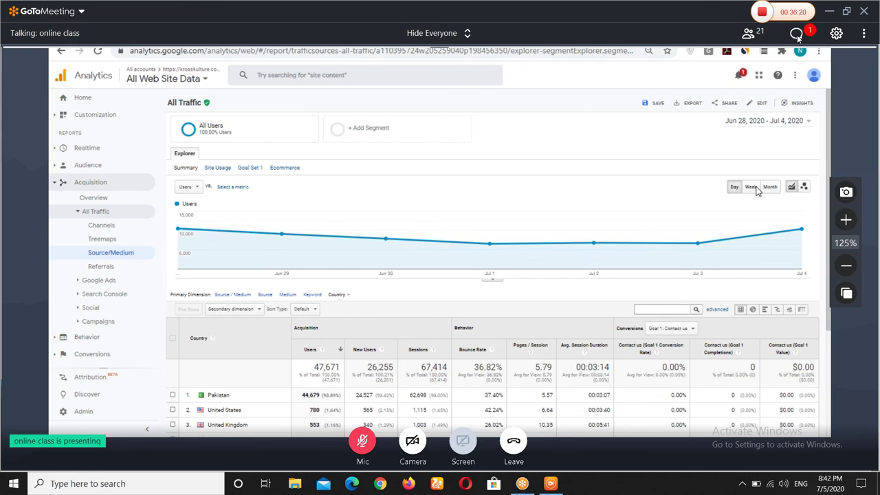
left_click(797, 35)
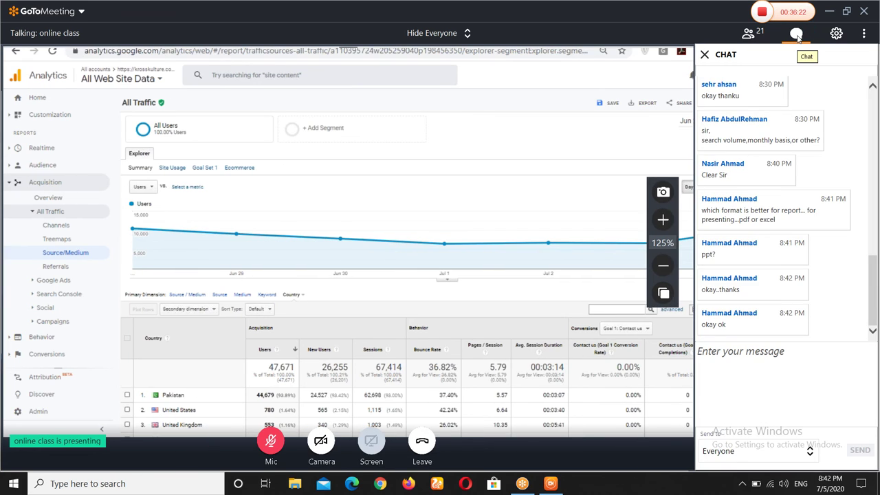
left_click(797, 35)
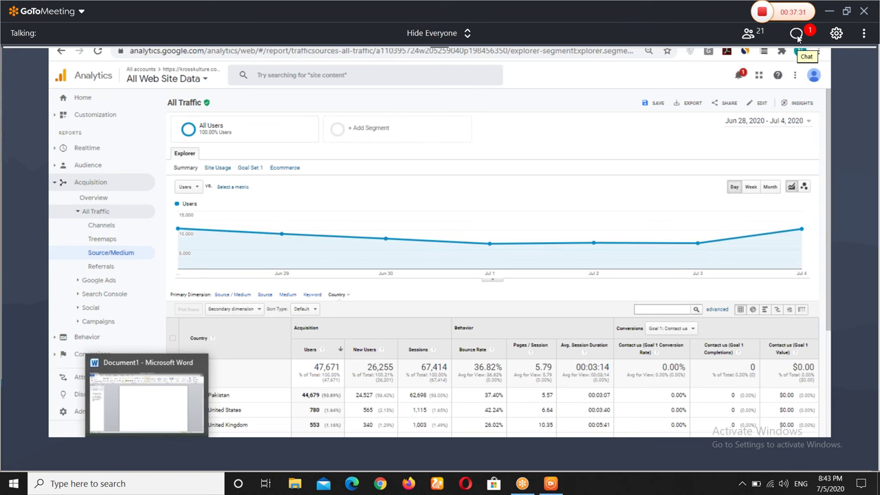
left_click(796, 35)
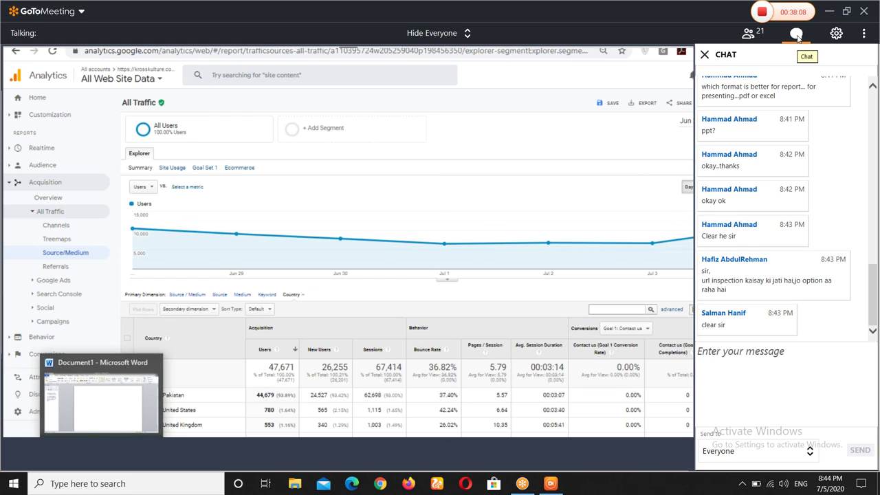
left_click(796, 34)
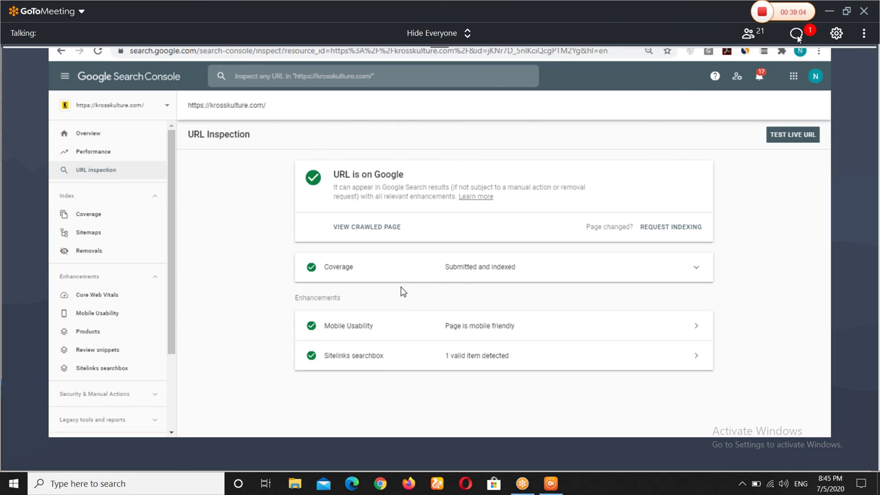
Step: Check the meeting chat for new messages during the URL Inspection presentation, hiding it between checks and leaving it open after the last one
left_click(796, 34)
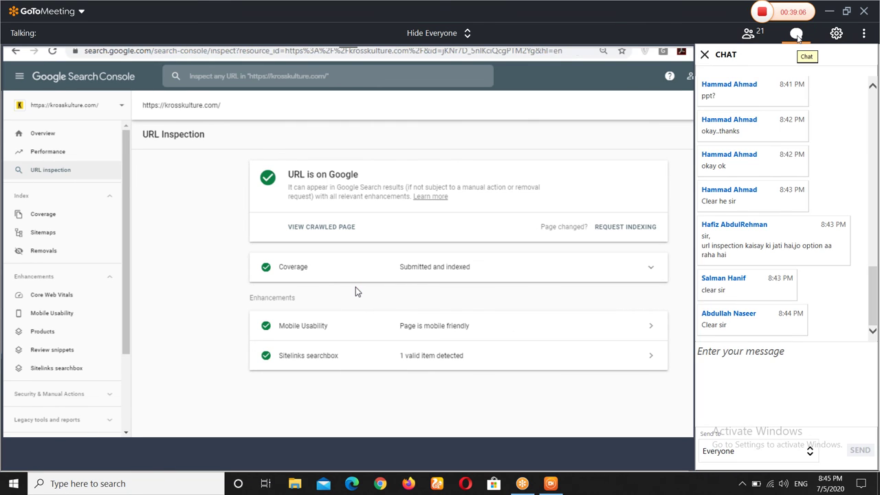
left_click(796, 35)
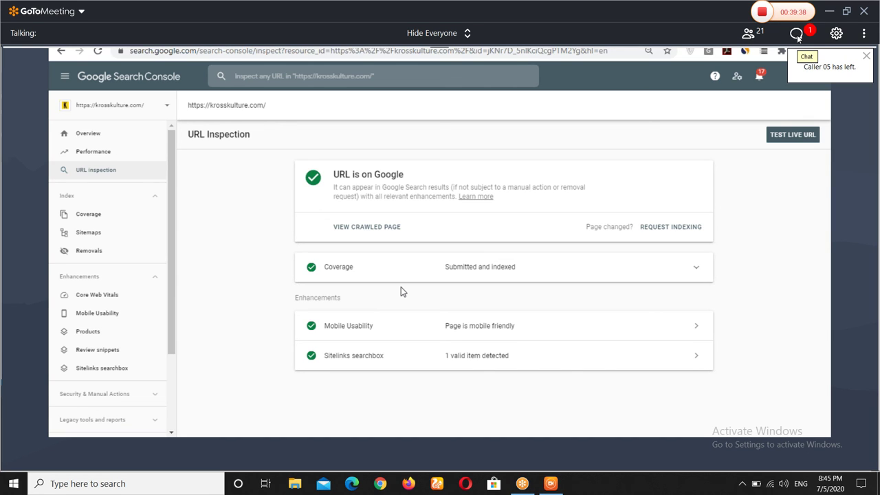
left_click(796, 34)
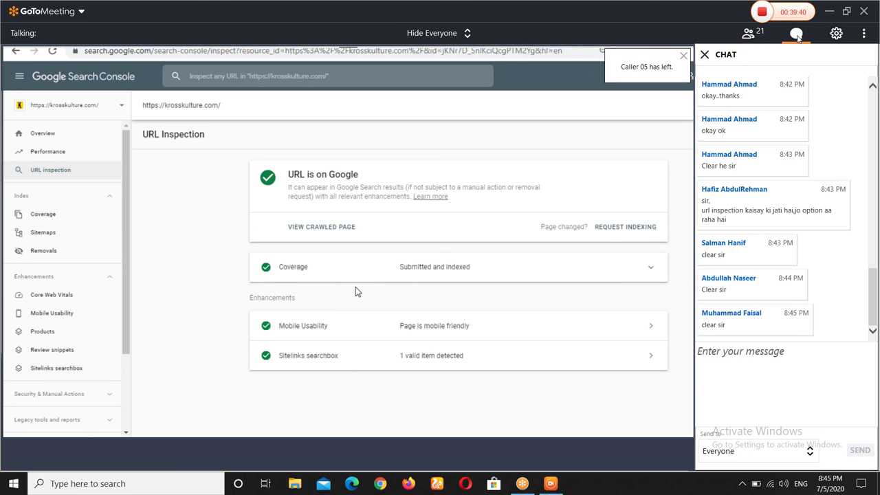
left_click(796, 33)
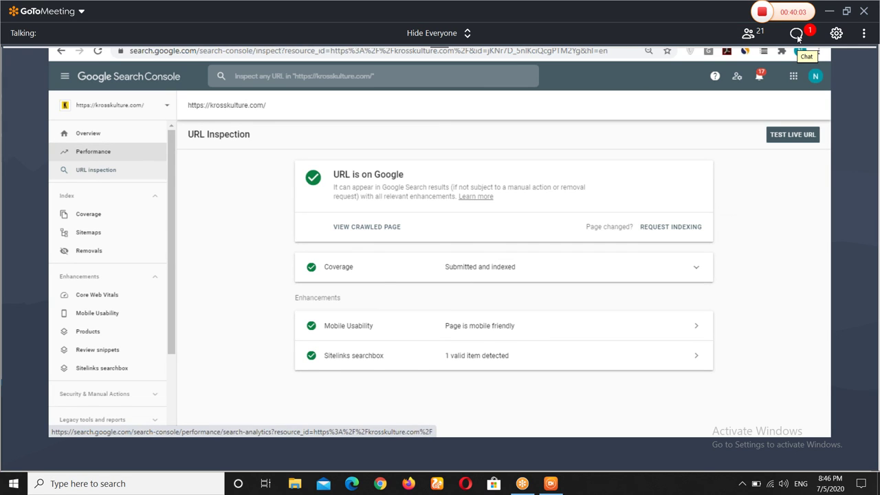
left_click(796, 34)
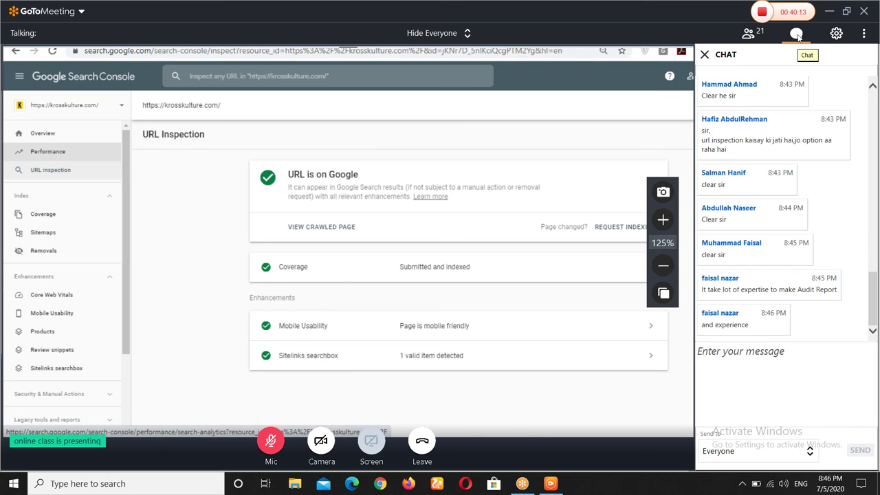
left_click(796, 34)
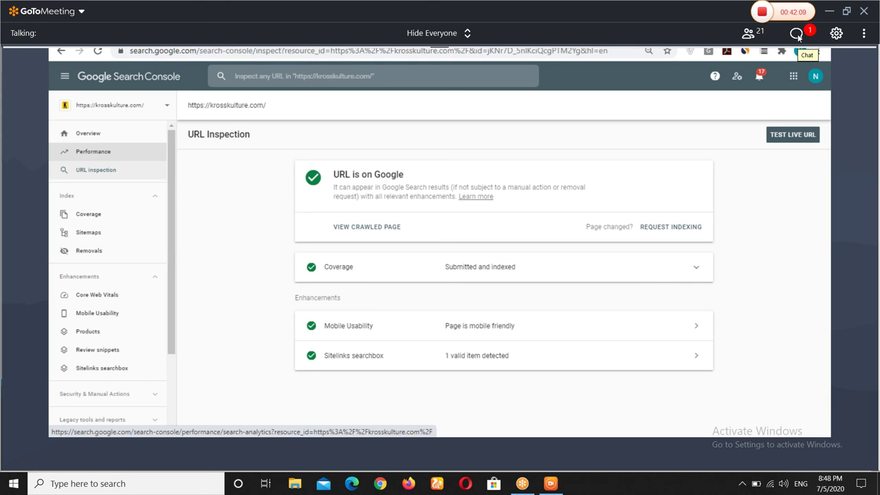
left_click(796, 34)
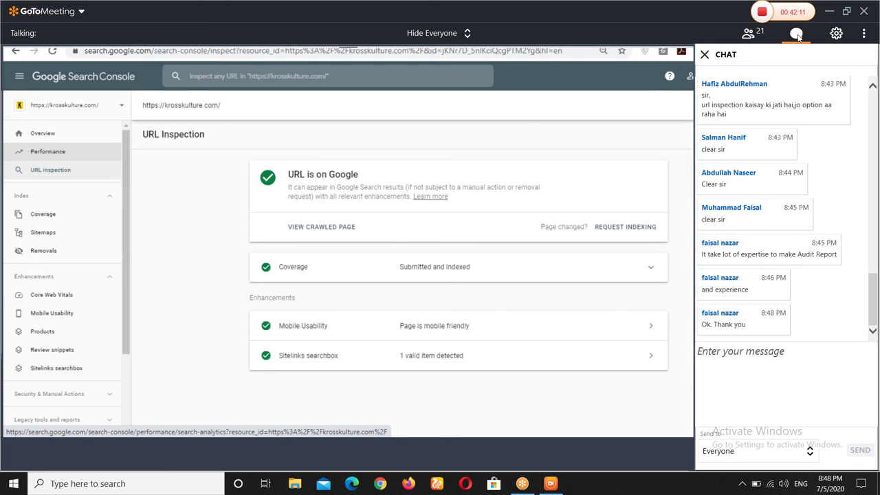
left_click(797, 34)
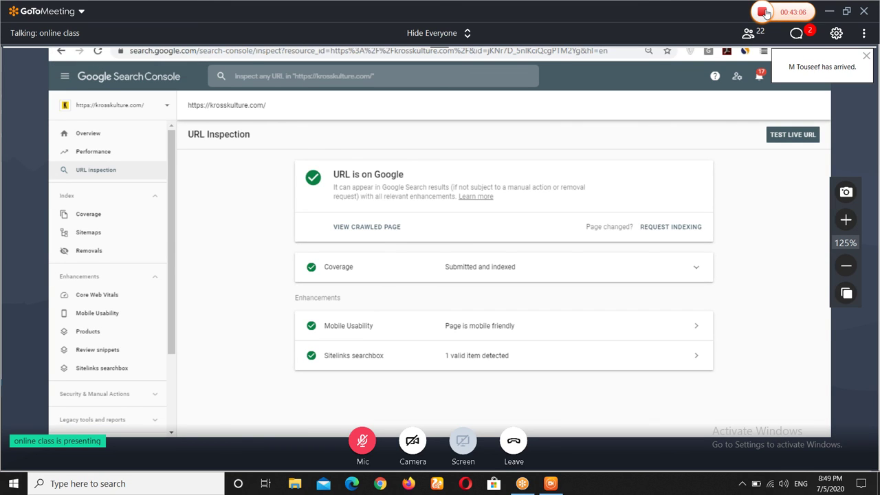
left_click(796, 33)
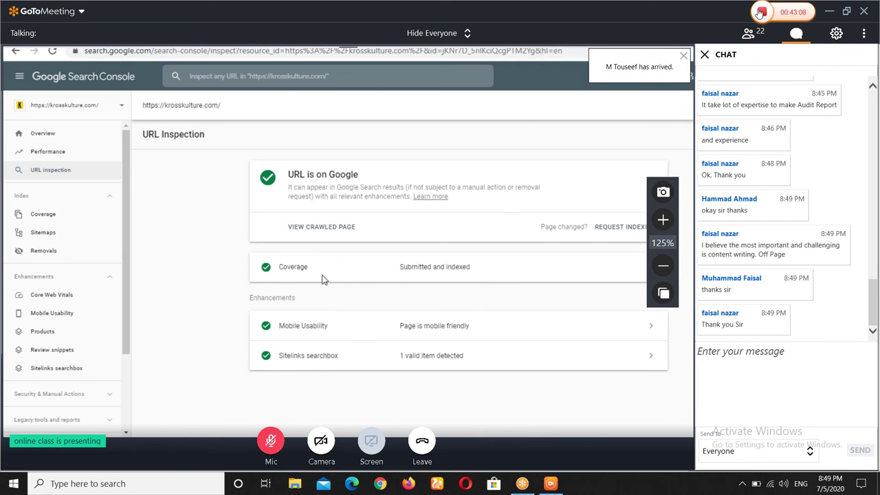